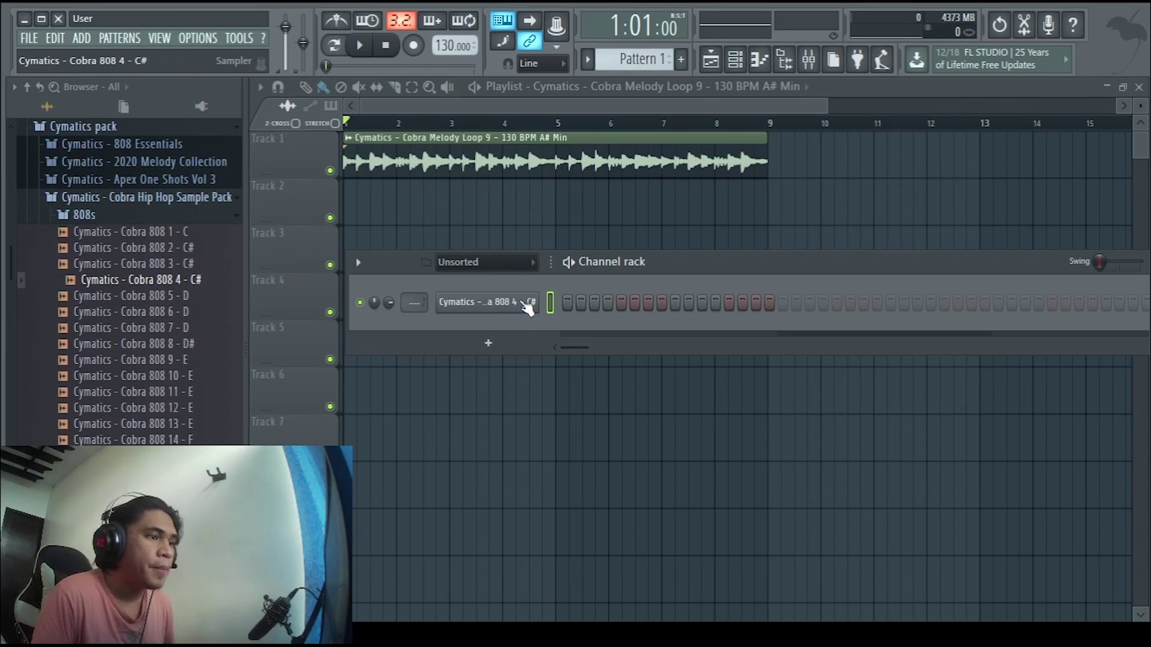
Set the root note of the Cymatics - Cobra 808 4 - C# channel to C#5 in its envelope / instrument settings.
drag(674, 262, 667, 242)
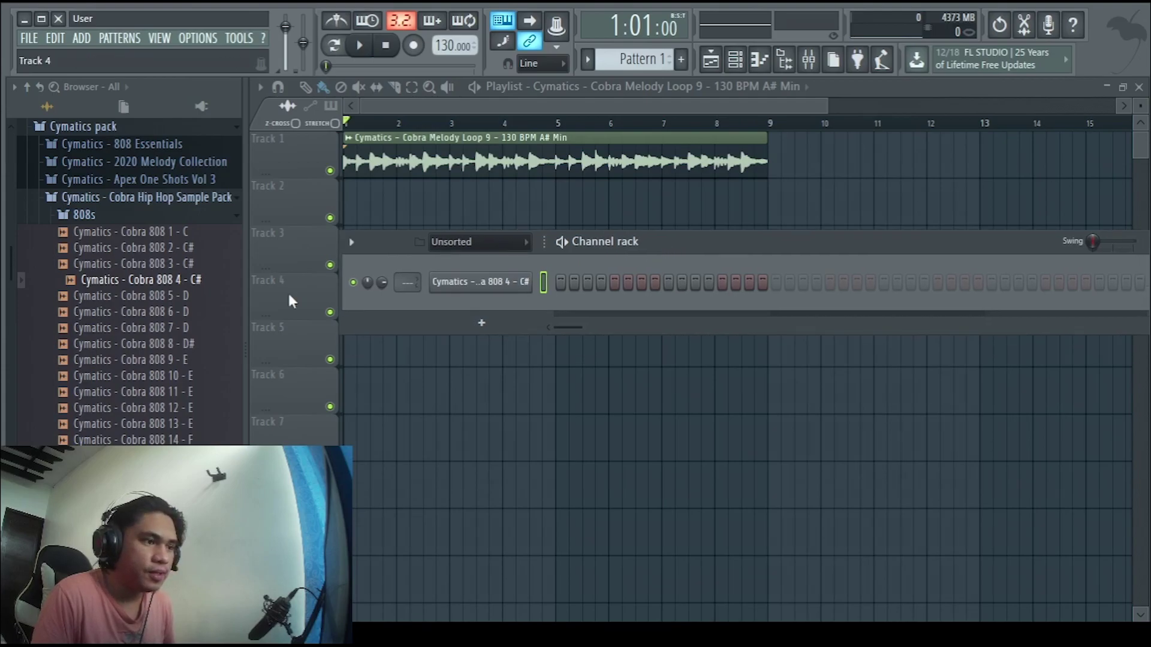
click(159, 283)
click(495, 284)
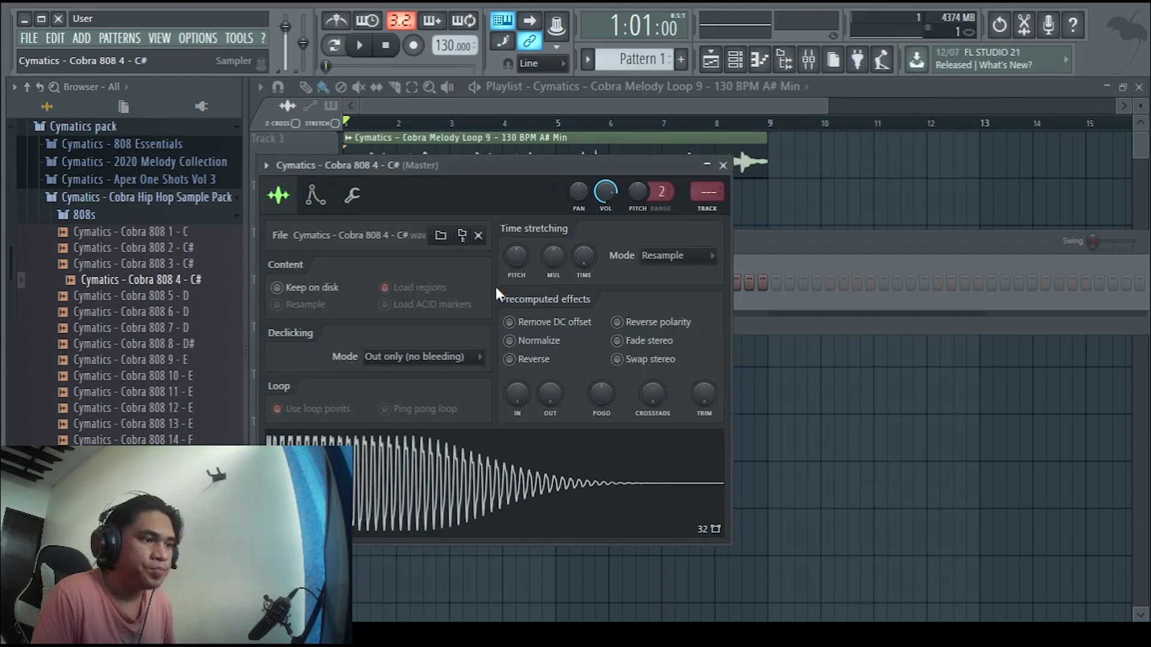
drag(563, 163, 593, 164)
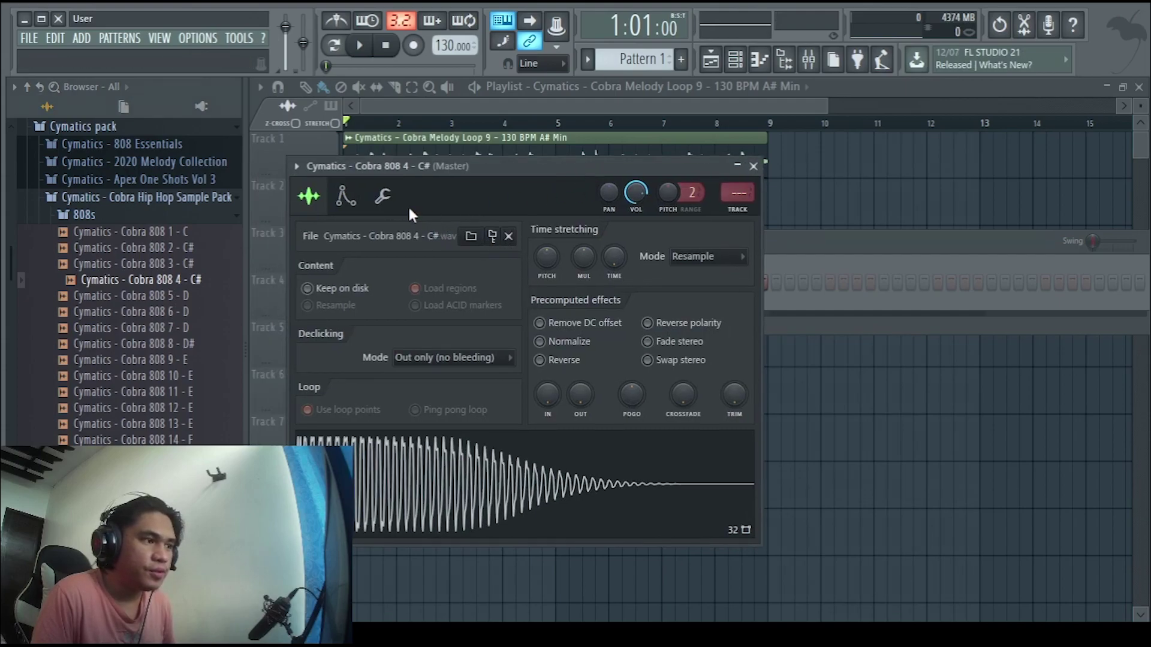
click(346, 197)
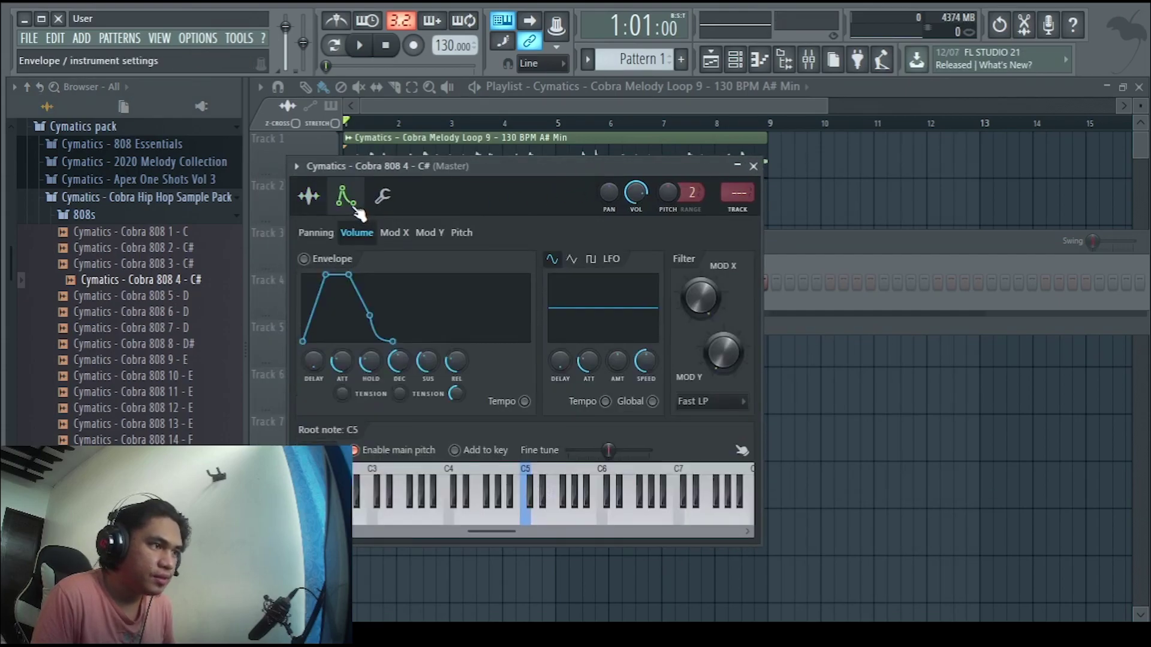
drag(539, 175, 556, 151)
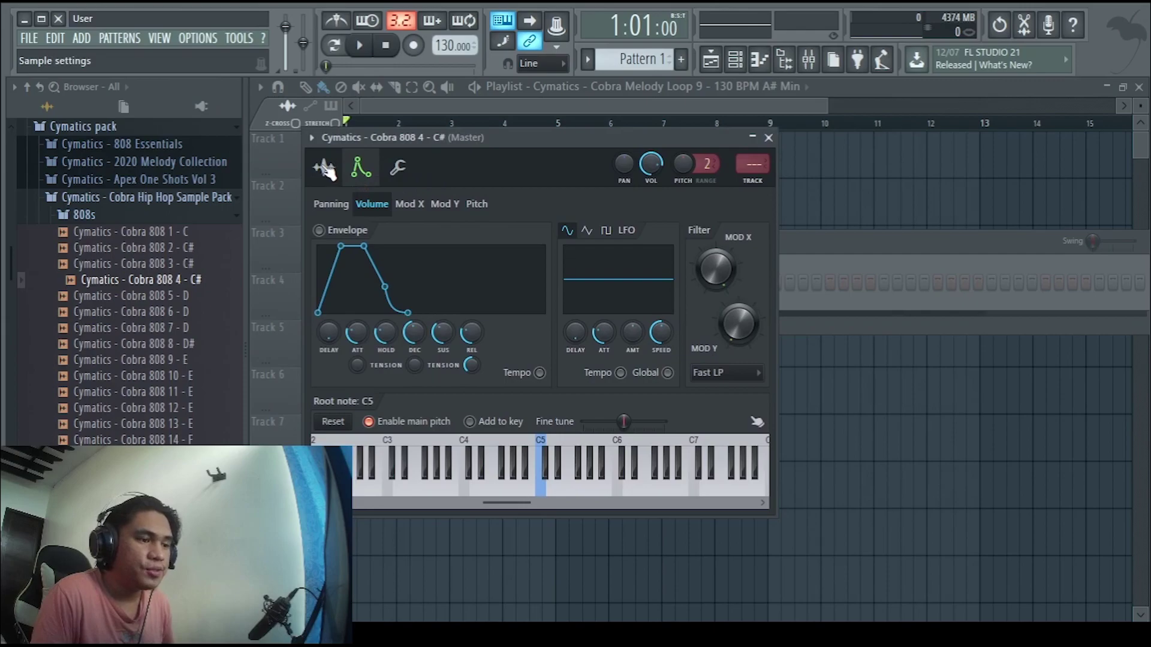
drag(514, 139, 526, 139)
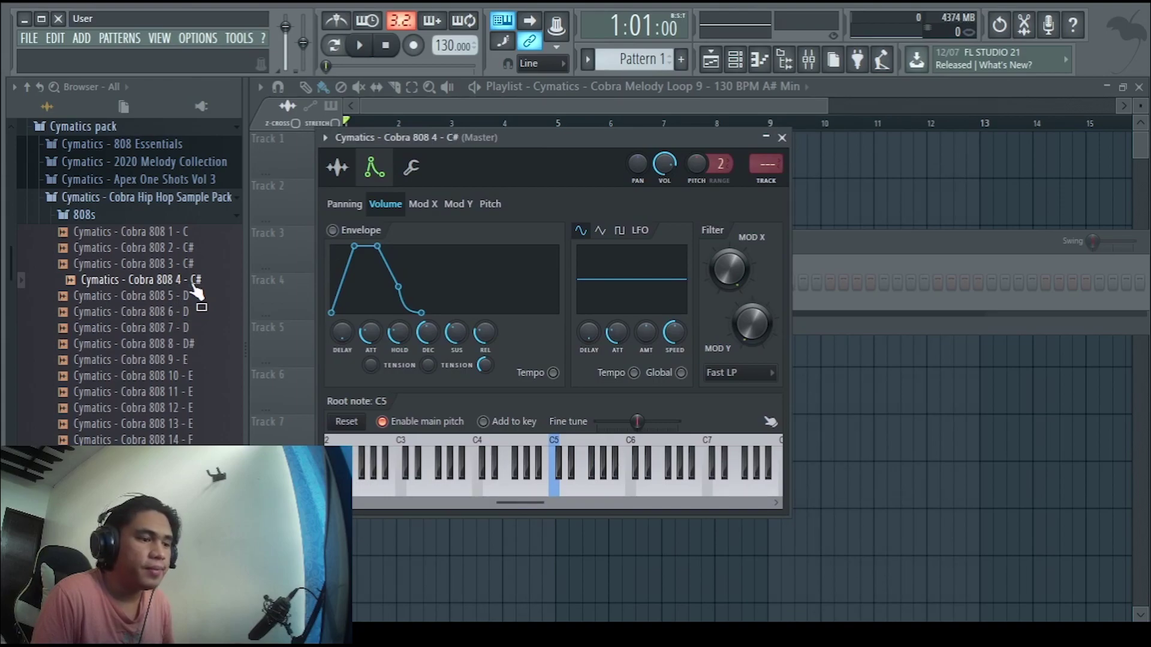
right_click(561, 474)
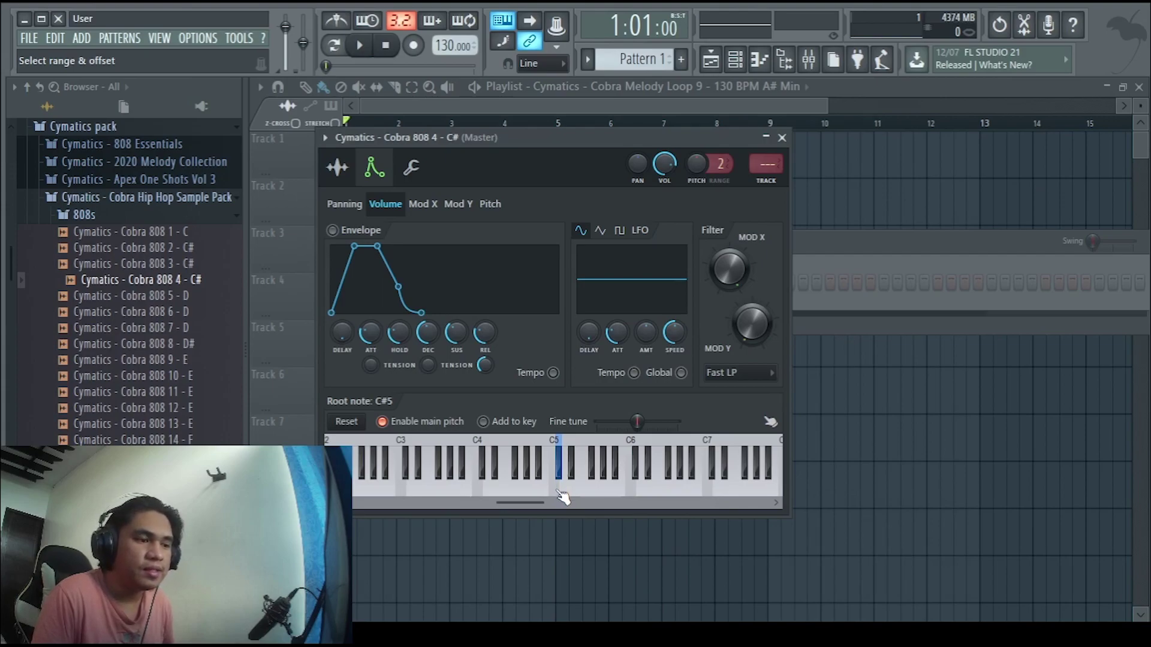
drag(551, 137, 558, 227)
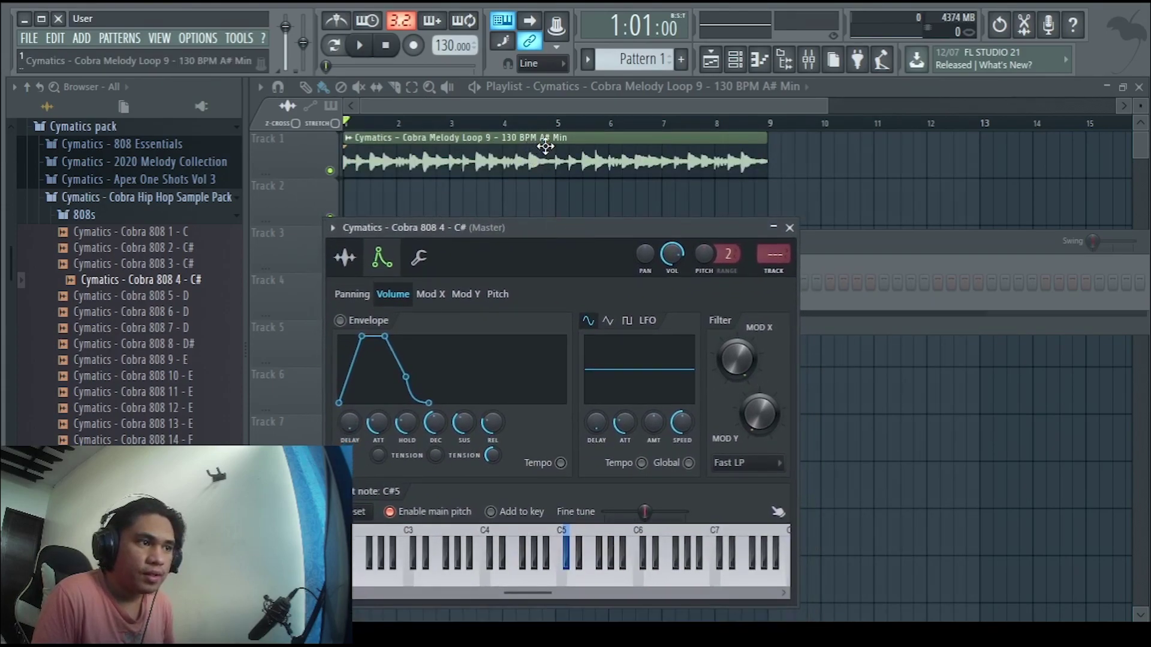
click(790, 228)
Open the 808 channel's piano roll, locate and audition the A#5 key, and close the piano roll.
right_click(529, 281)
click(584, 284)
drag(1017, 346, 914, 143)
scroll(442, 395, down, 4)
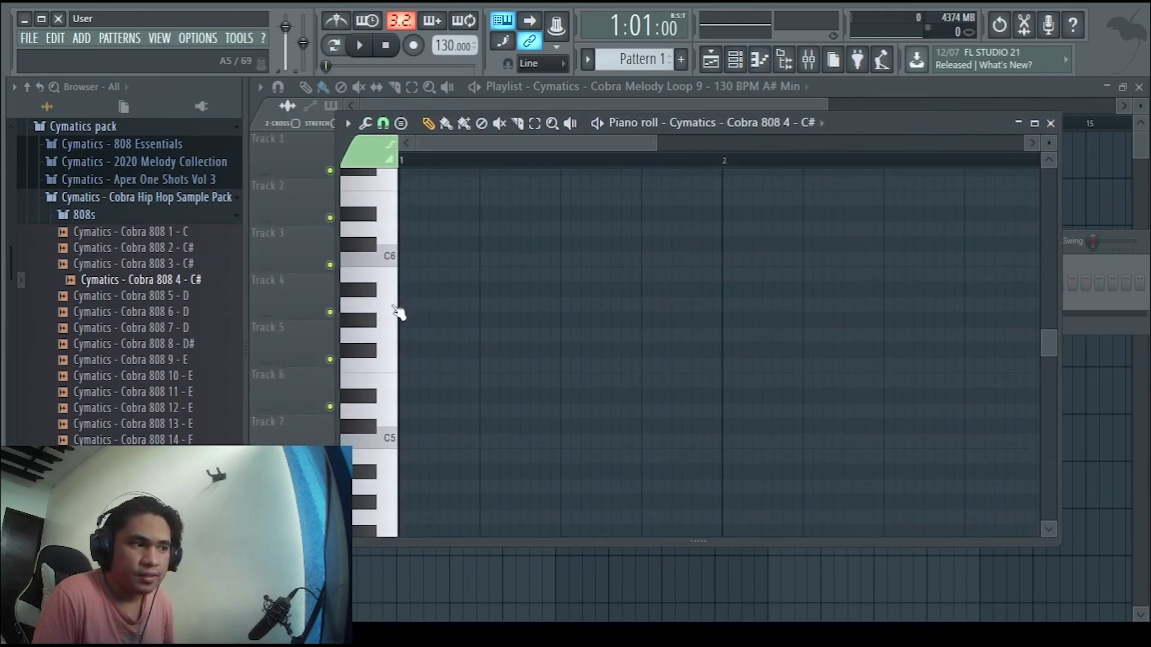
drag(859, 119, 832, 99)
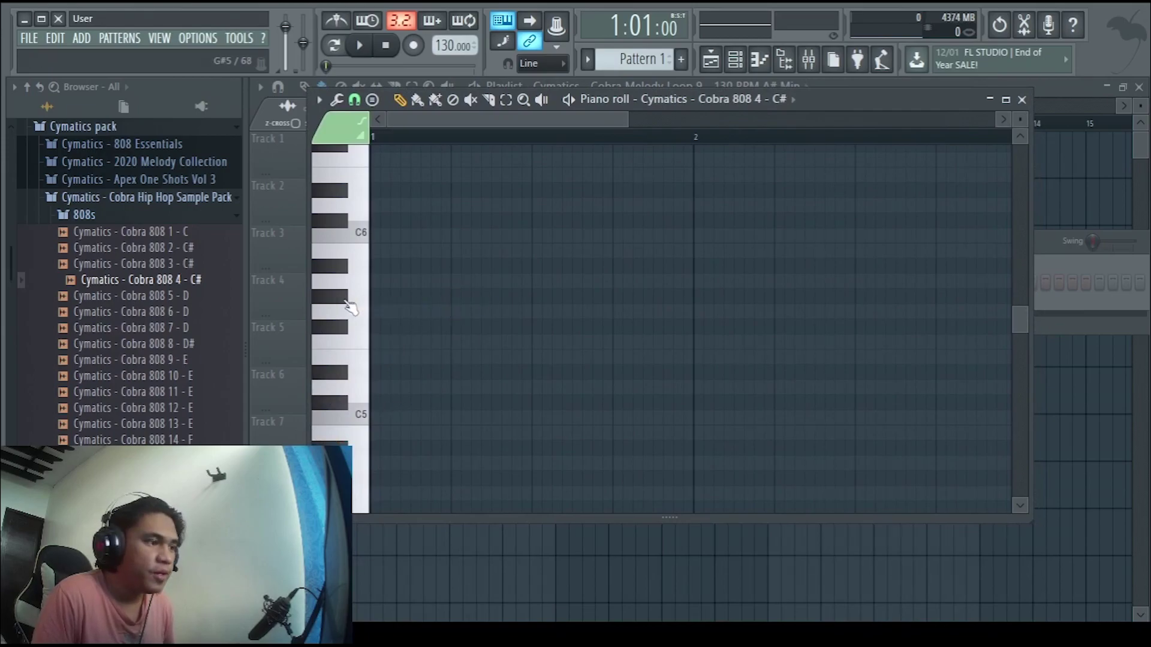
click(345, 268)
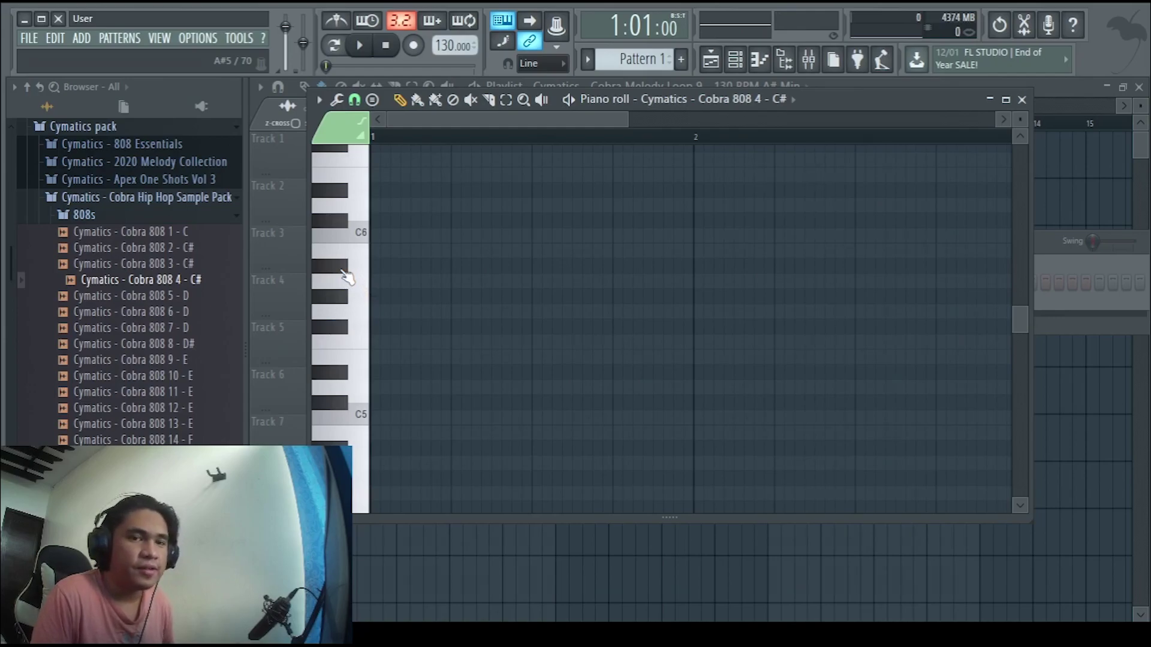
click(1022, 99)
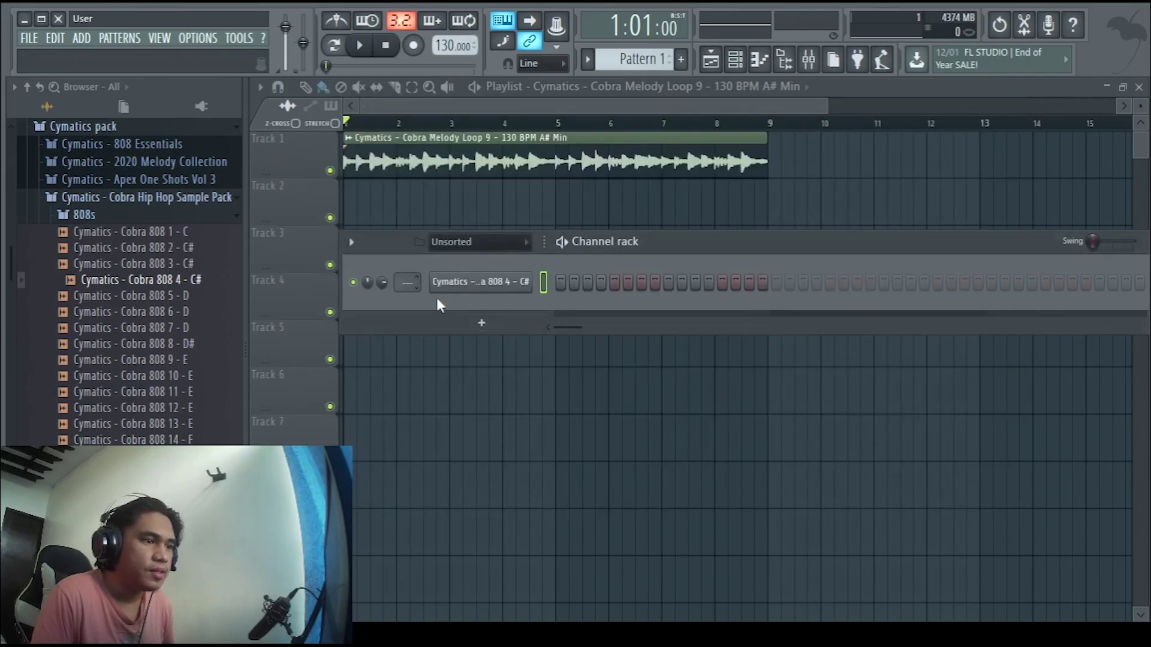
Review the root note in the Cobra 808 4 - C# channel settings and audition a key on its keyboard.
right_click(483, 279)
click(504, 285)
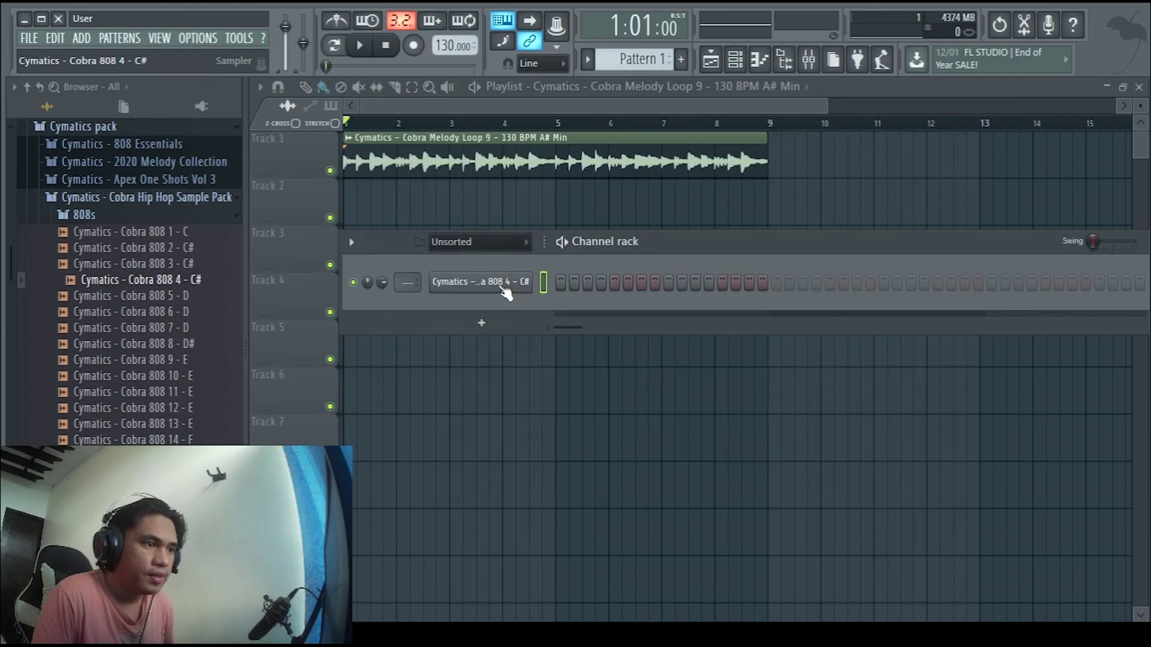
click(506, 291)
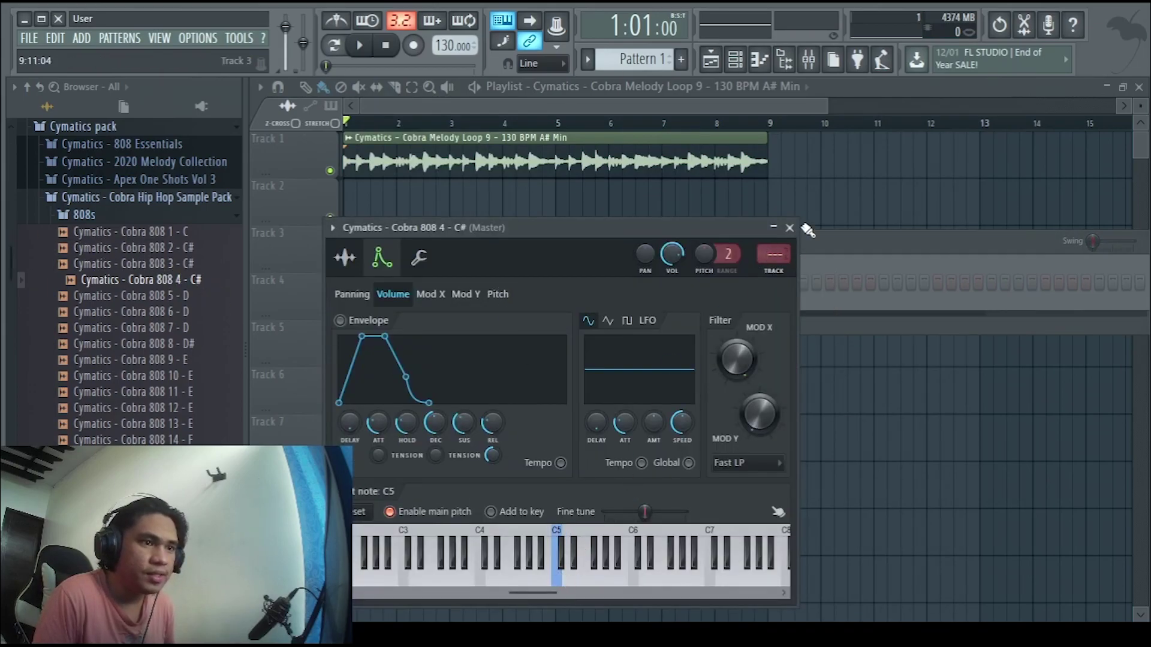
click(617, 563)
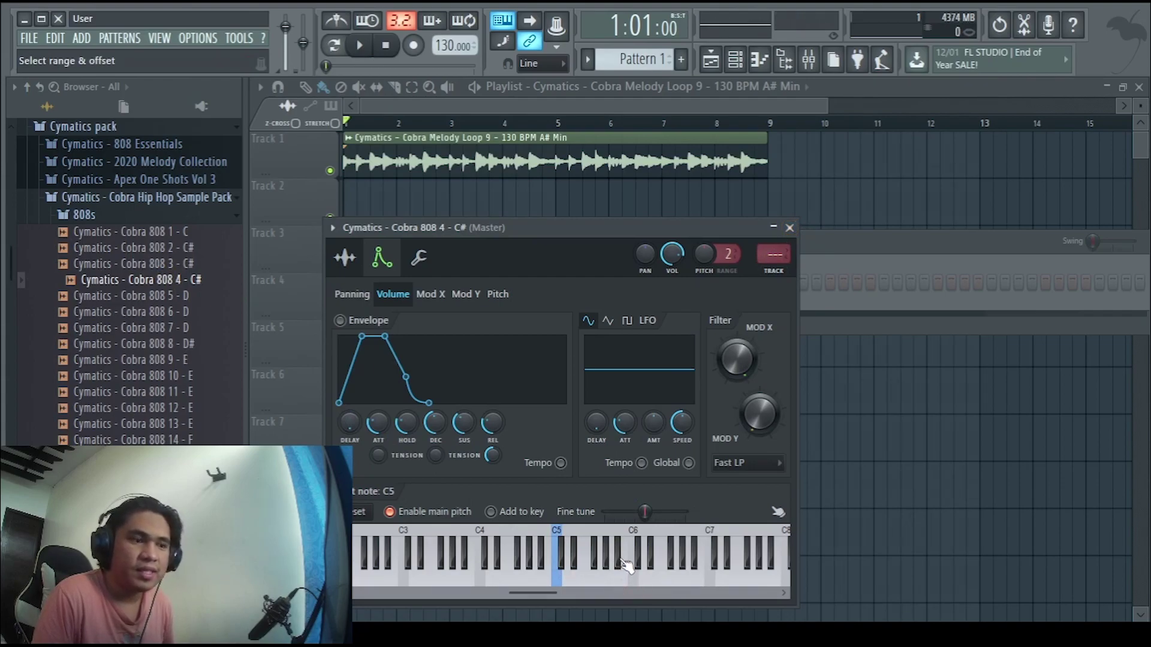
click(789, 227)
click(482, 290)
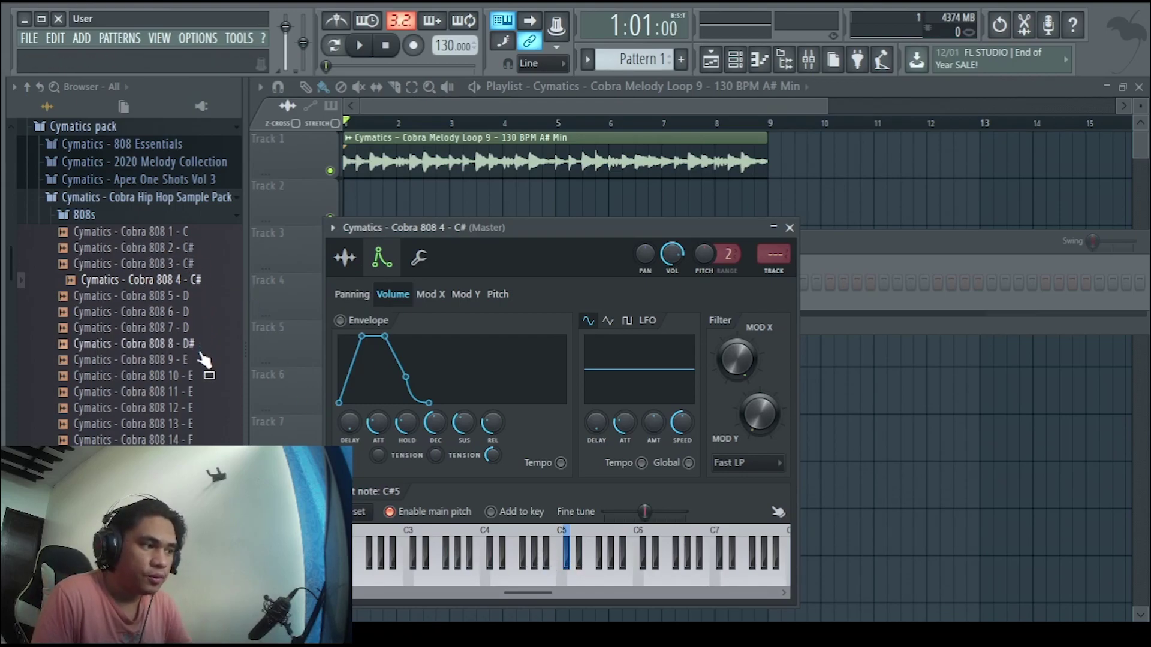
click(790, 228)
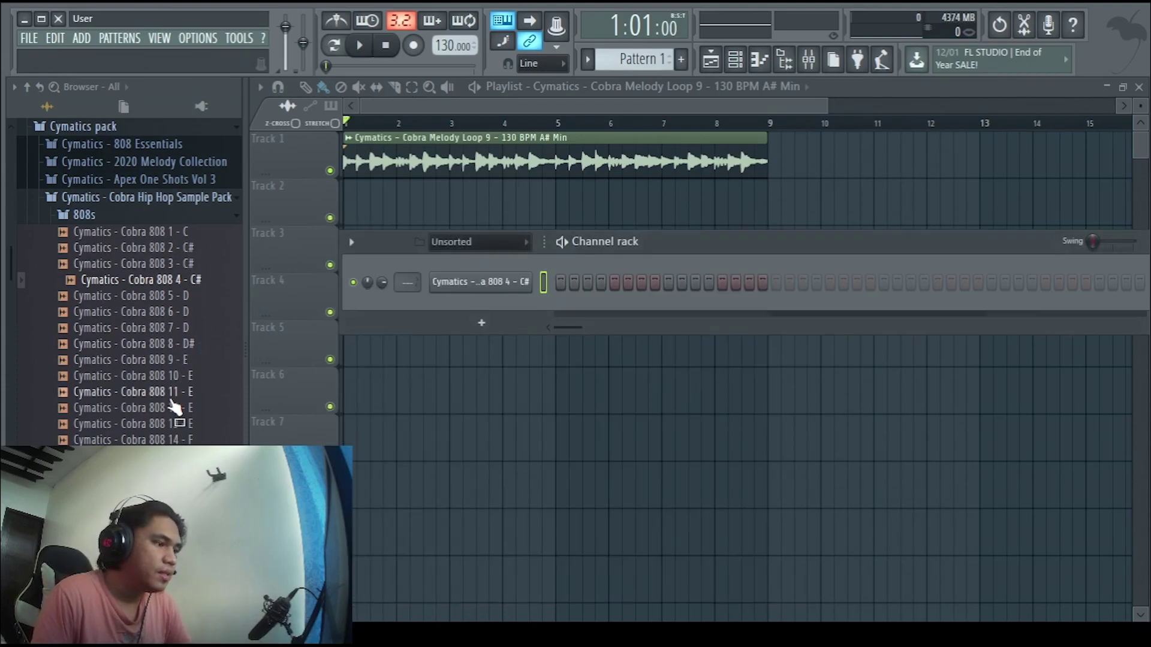
Replace the channel's sample with Cymatics - Cobra 808 9 - E and set its root note to E5.
drag(165, 375, 480, 283)
click(501, 282)
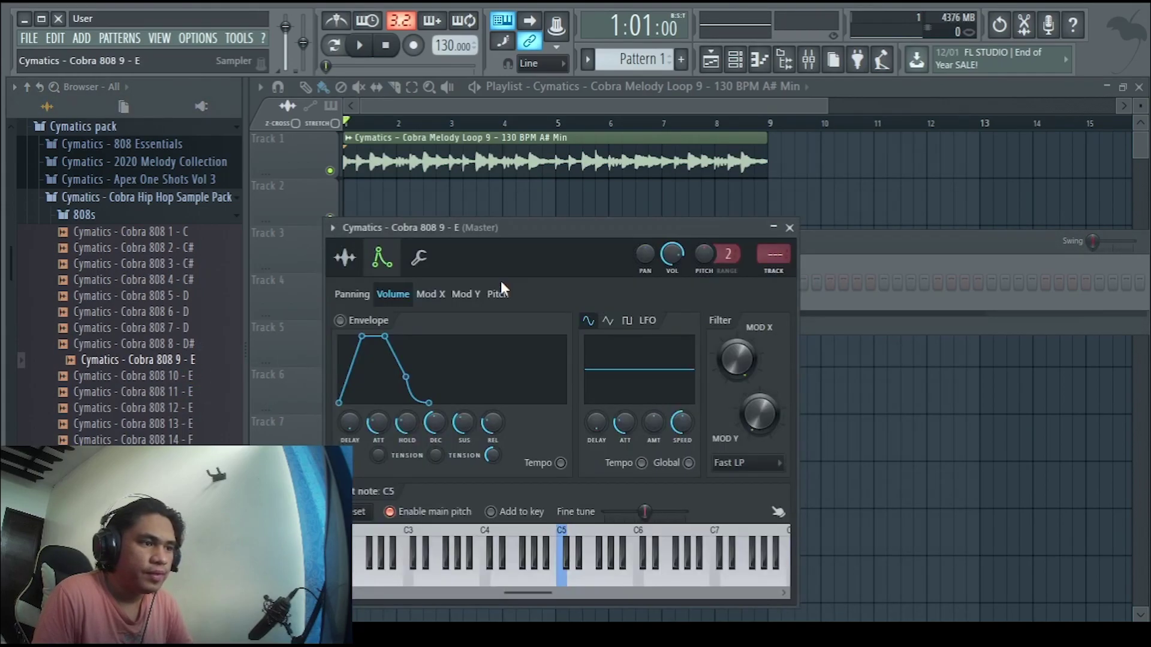
drag(566, 228, 549, 132)
click(545, 486)
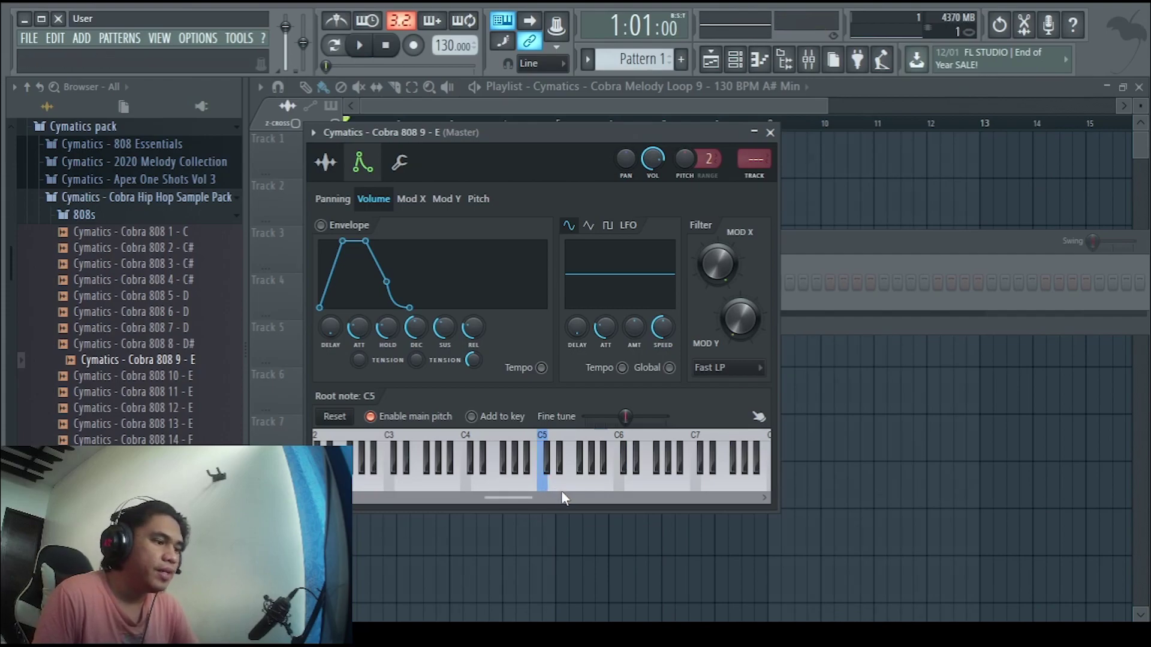
right_click(568, 484)
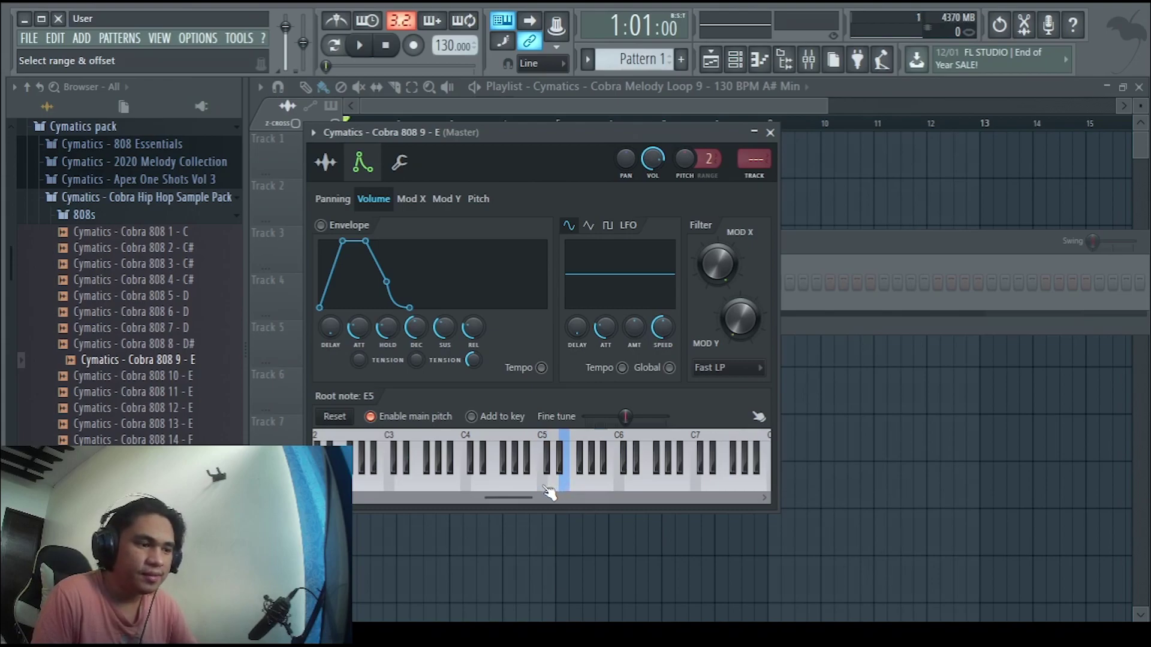
Audition the C5 key on the Cobra 808 9 - E channel's keyboard.
click(548, 489)
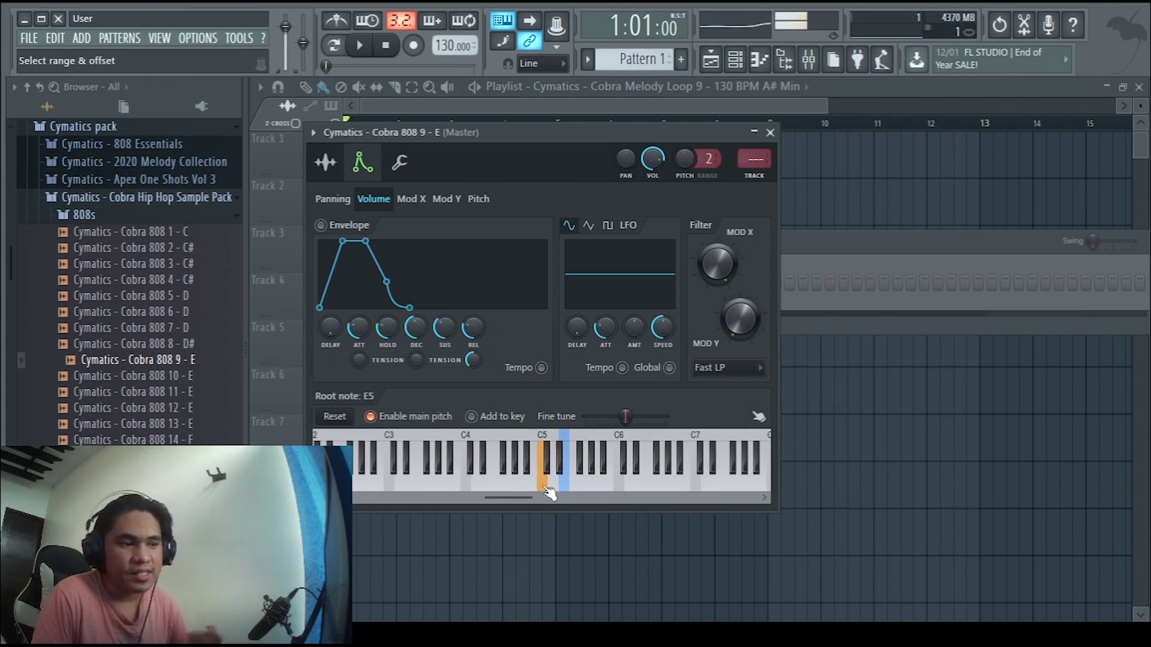
click(544, 487)
click(544, 486)
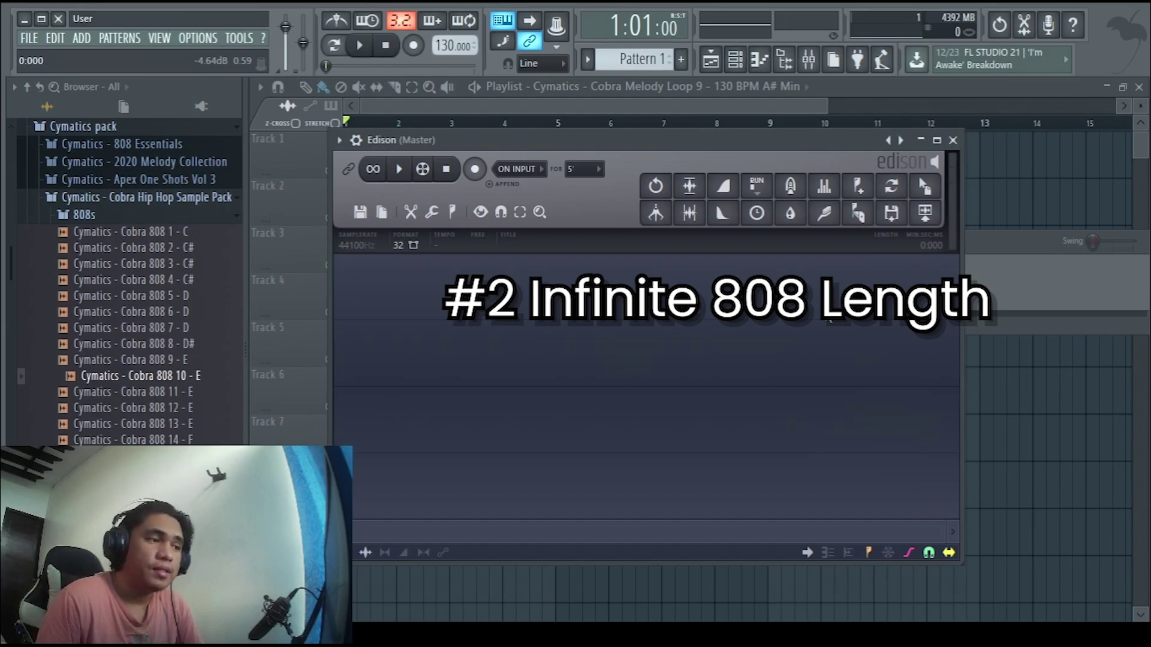
Preview the Cymatics - Cobra 808 10 - E sample and load it into Edison.
drag(180, 379, 174, 383)
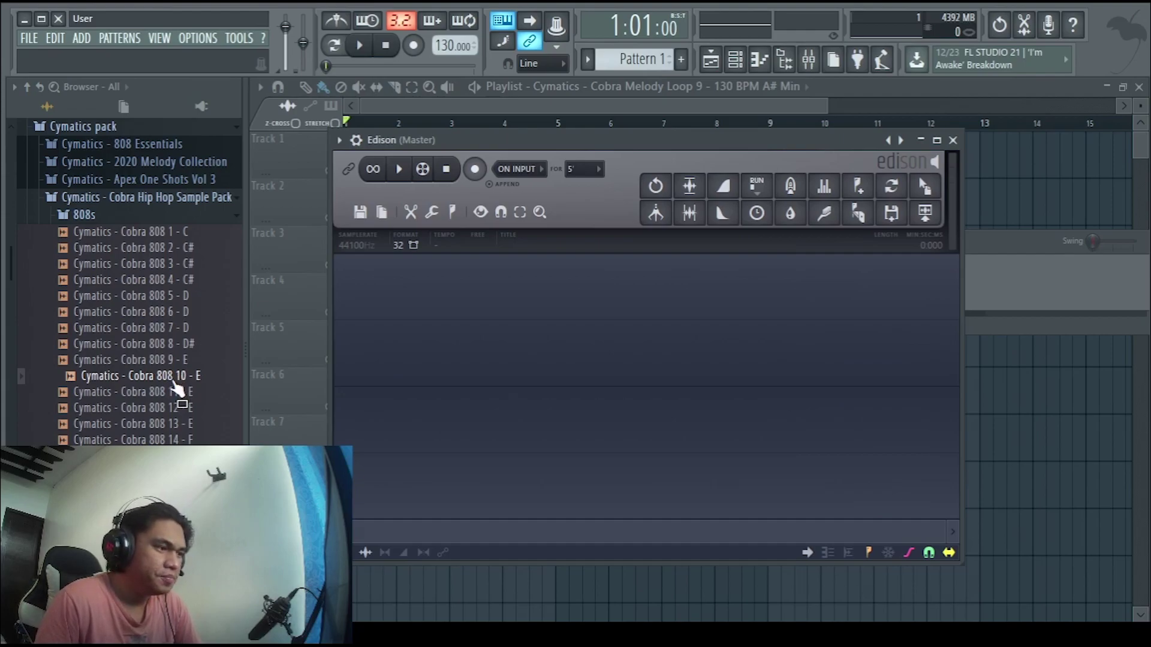
click(174, 380)
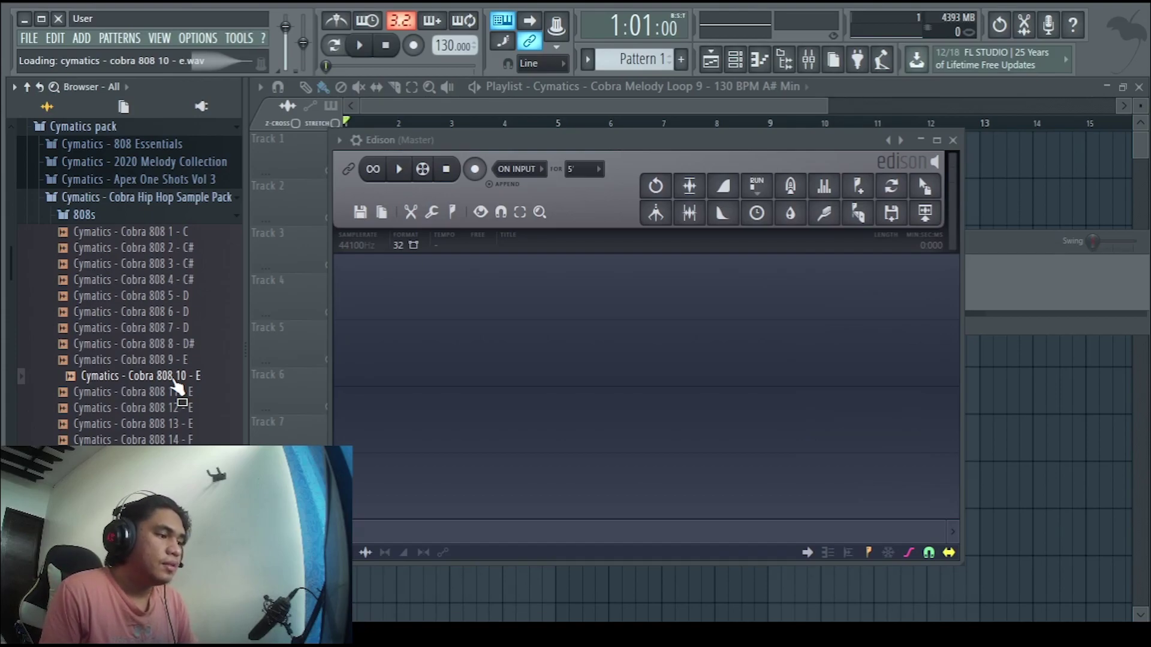
drag(174, 381, 527, 303)
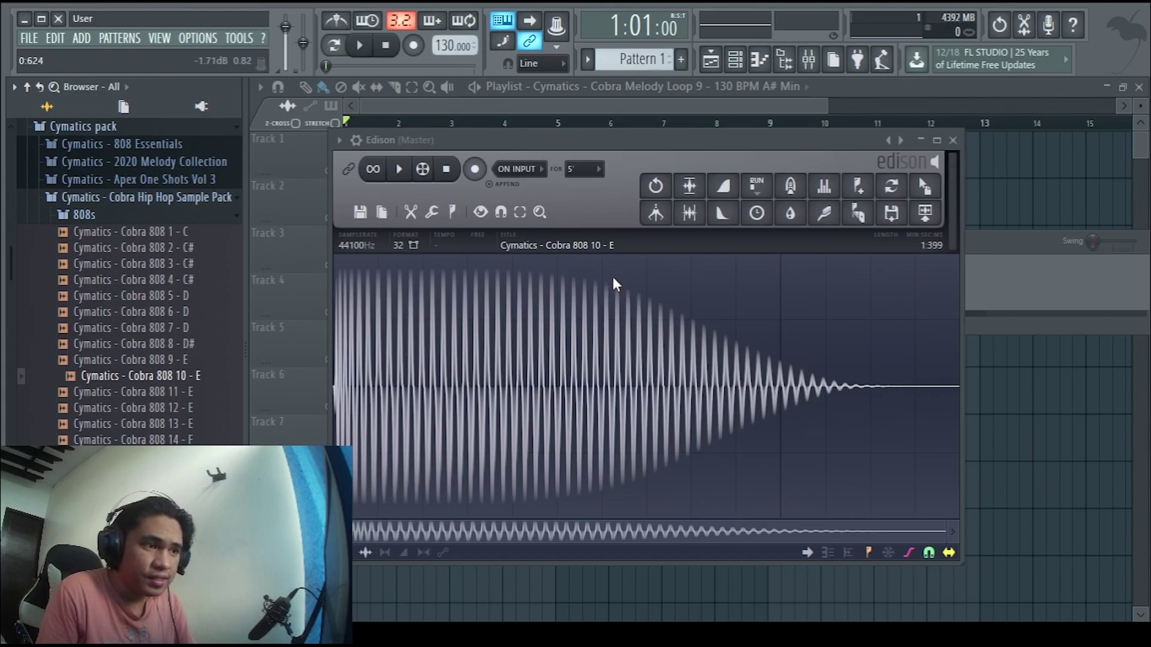
Check that snapping is on zero-crossing and select one full wave cycle of the 808, from 0:630 to 0:654.
drag(586, 276, 675, 285)
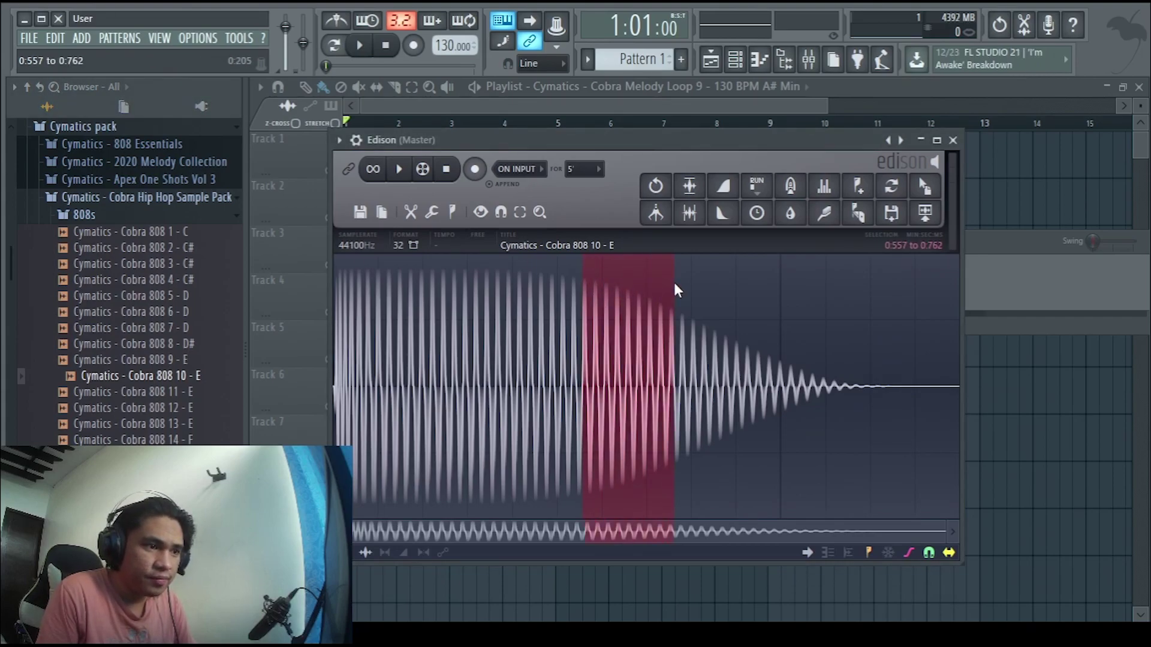
click(616, 286)
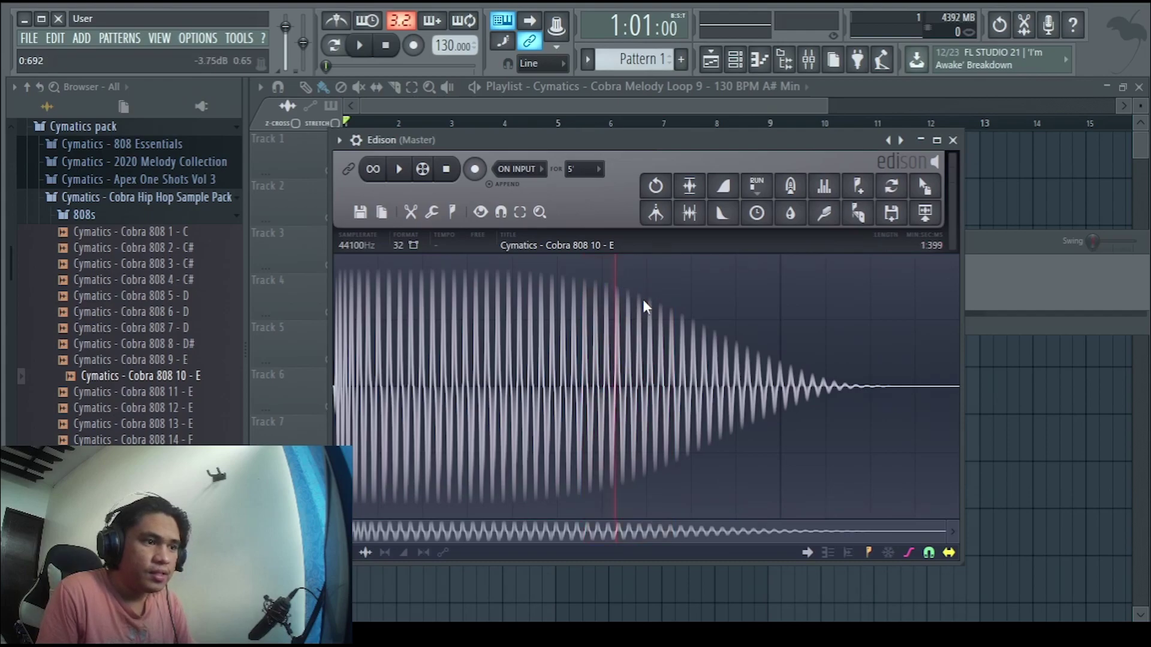
scroll(617, 286, up, 5)
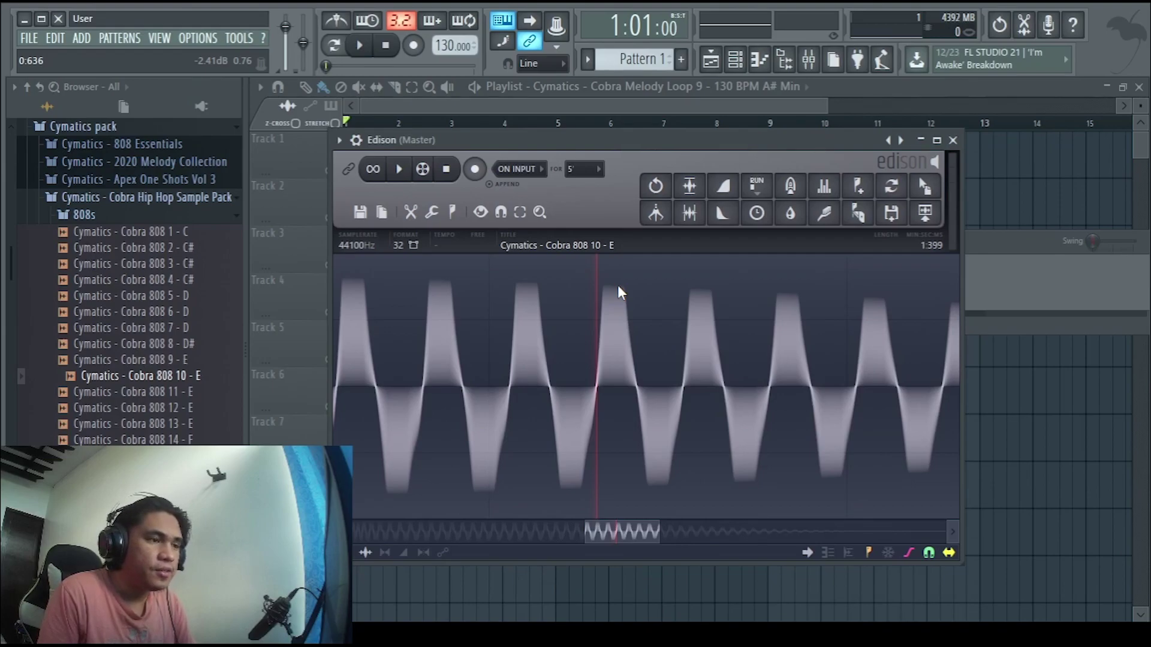
click(502, 213)
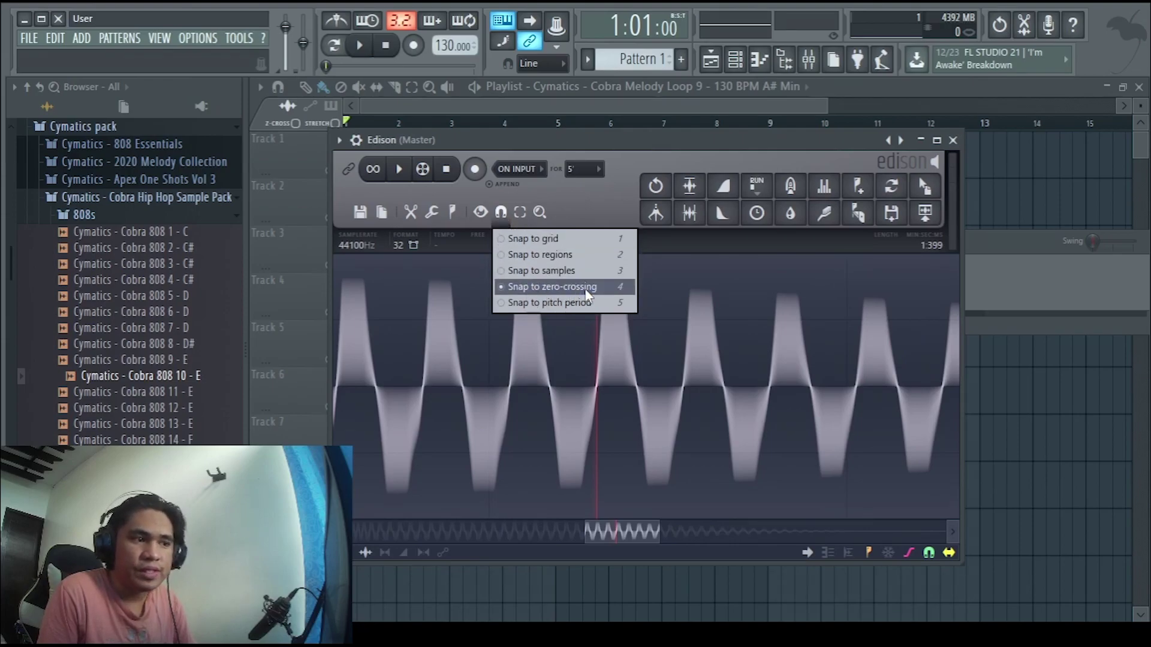
click(693, 282)
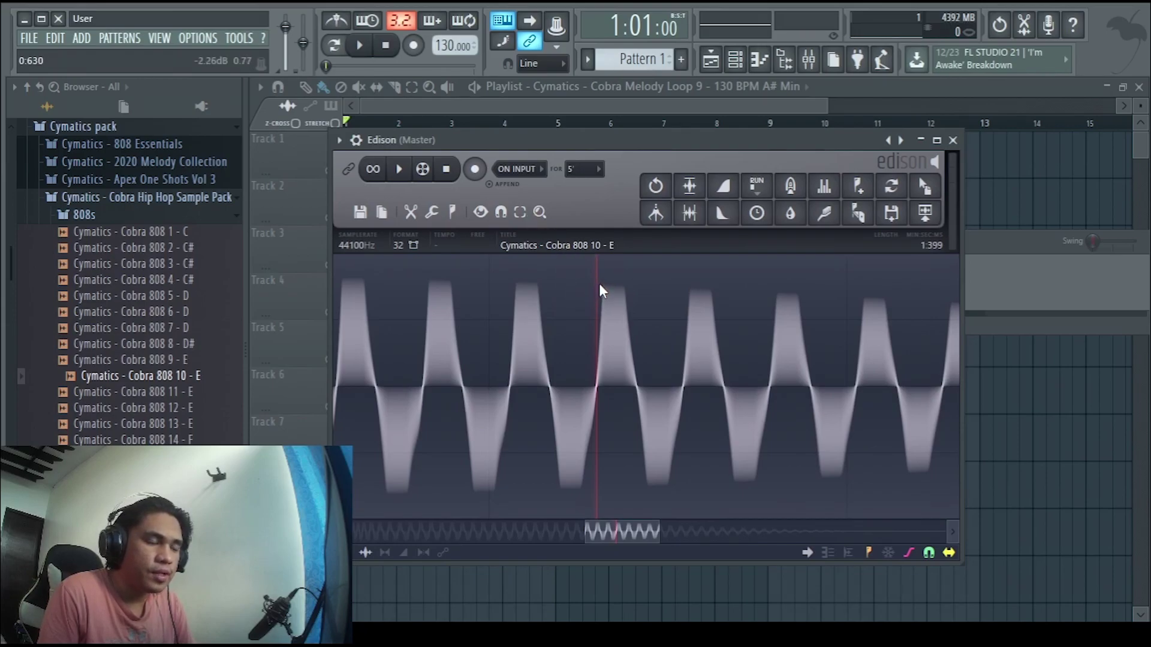
right_click(596, 275)
click(596, 268)
drag(595, 269, 685, 270)
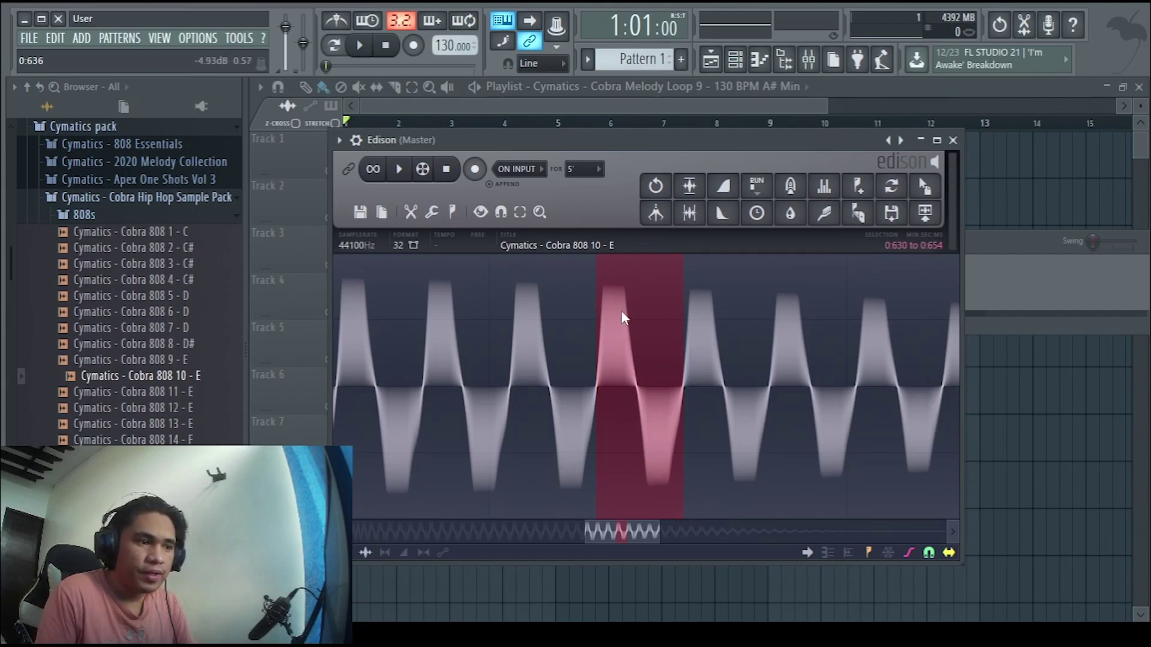
Set a loop on the selected wave cycle.
scroll(617, 336, down, 2)
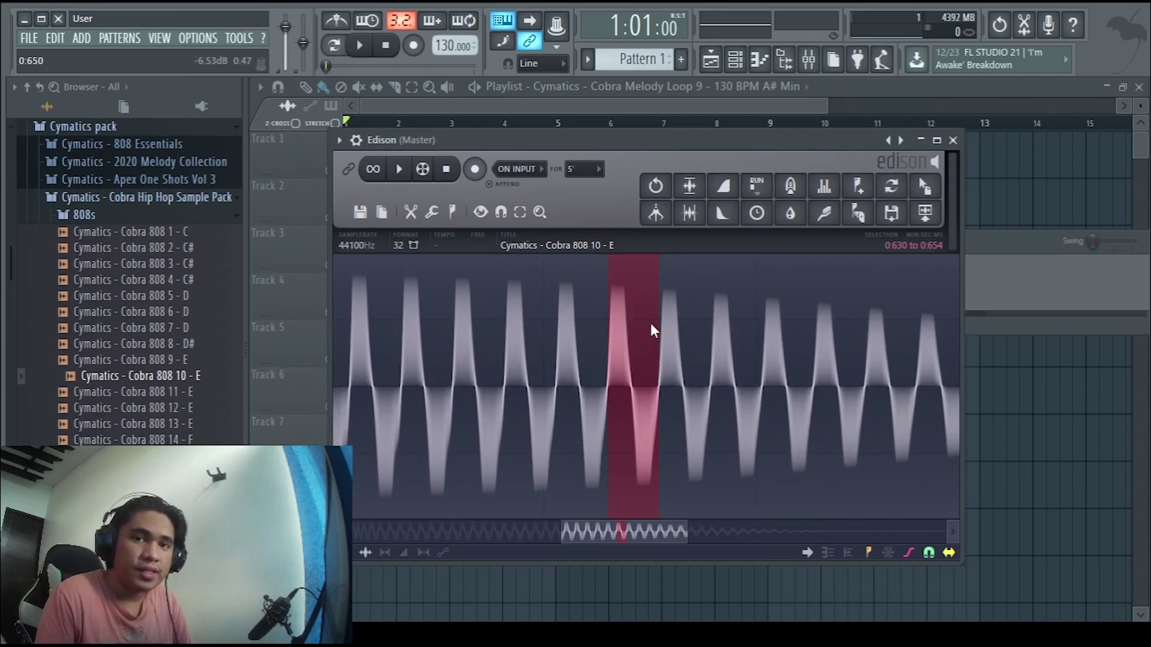
scroll(650, 327, up, 3)
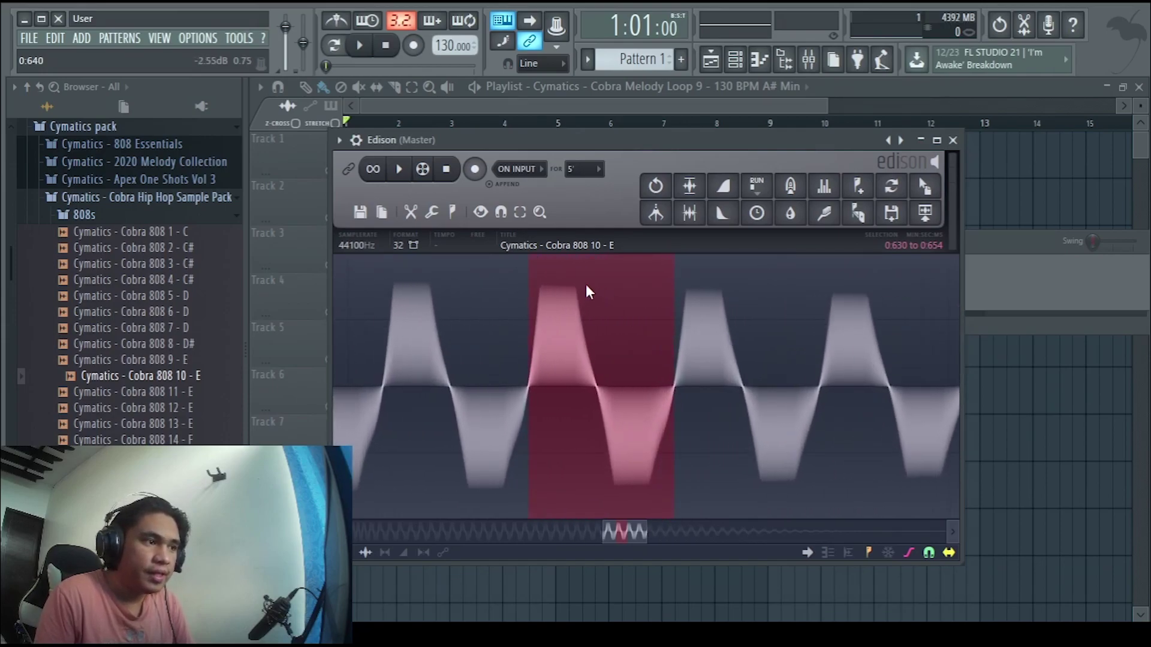
click(454, 211)
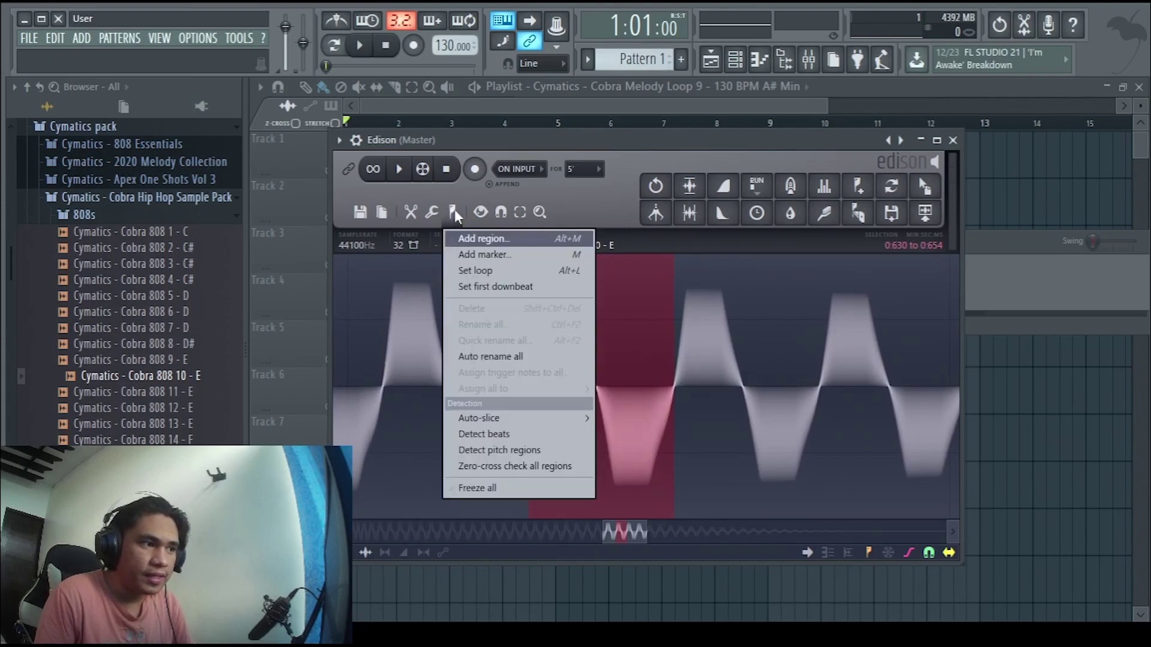
click(509, 270)
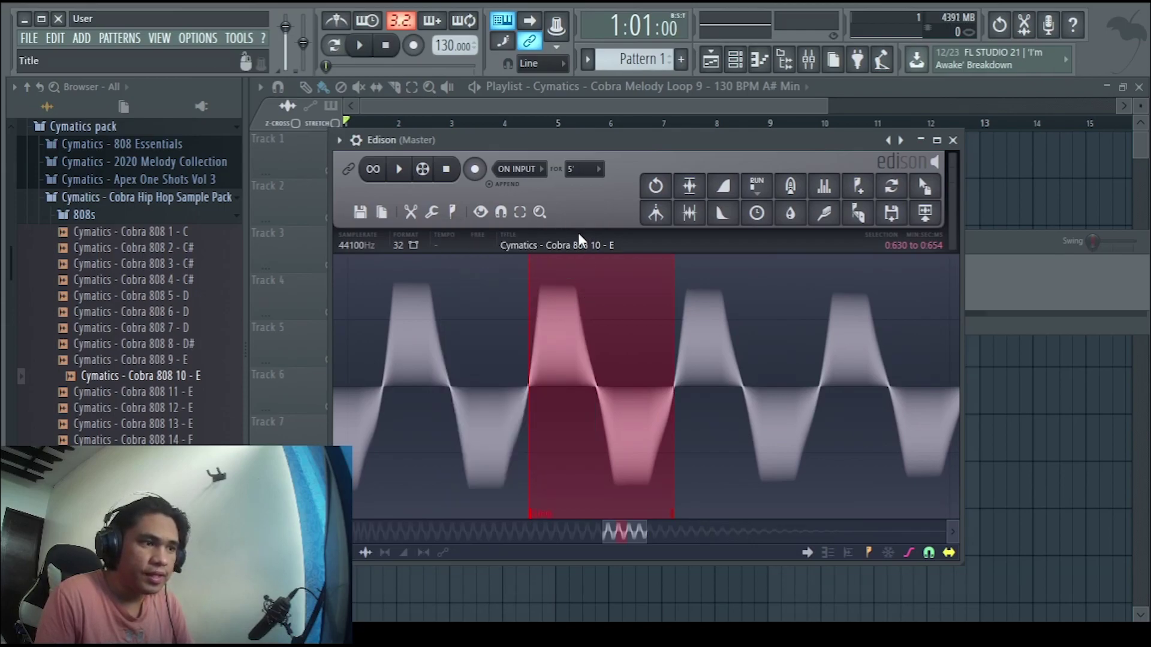
Select the whole looped waveform, send it to the Channel rack's Cymatics - Cobra 808 10 - E channel, and close Edison.
scroll(584, 328, down, 6)
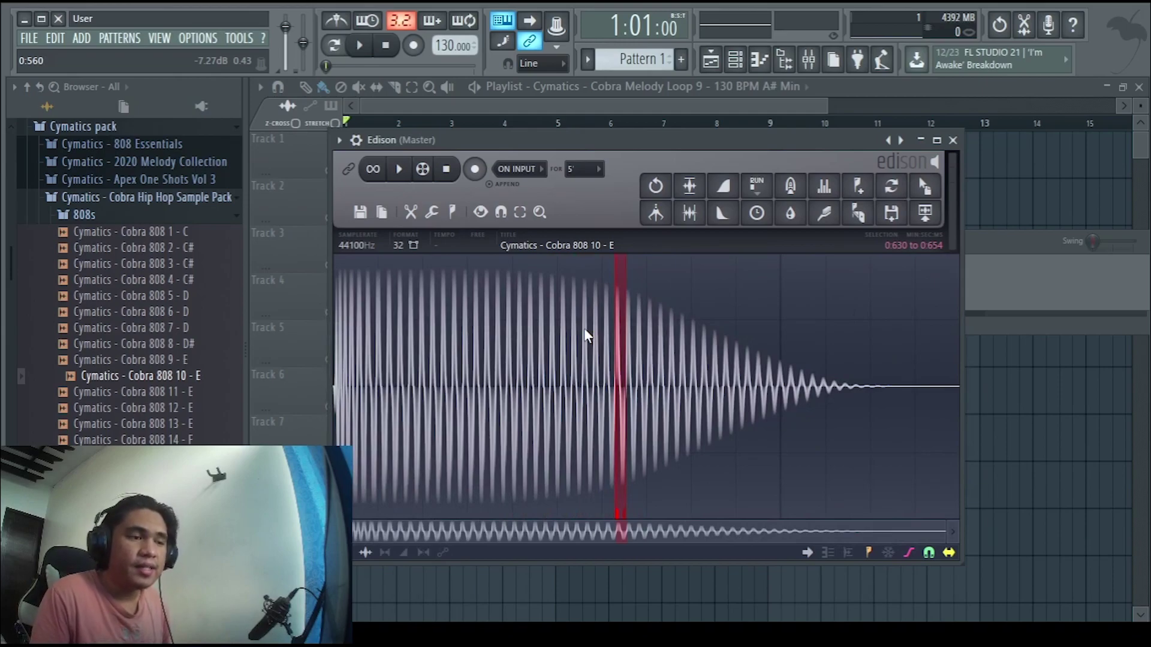
key(ctrl+a)
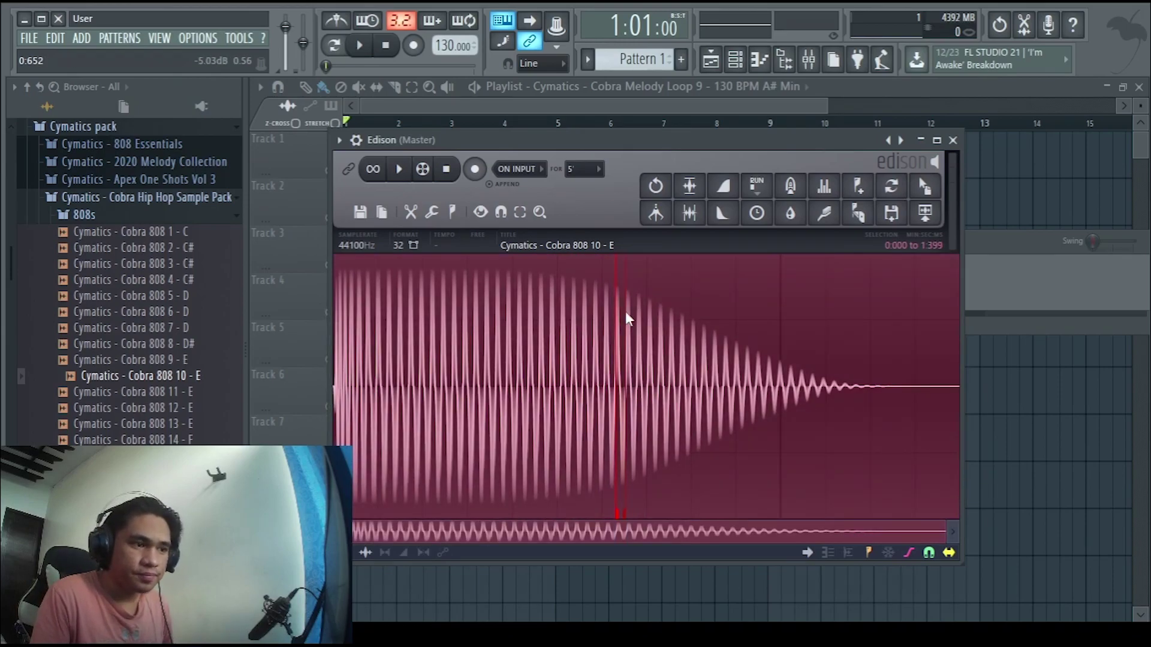
drag(688, 139, 864, 113)
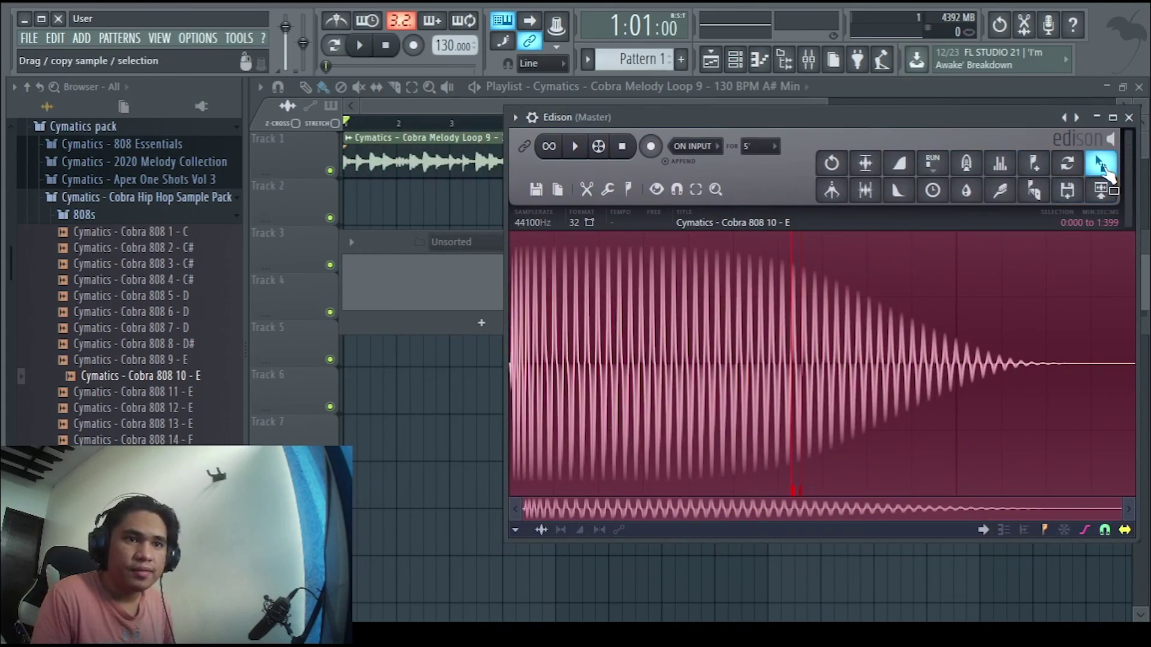
drag(1103, 169, 440, 286)
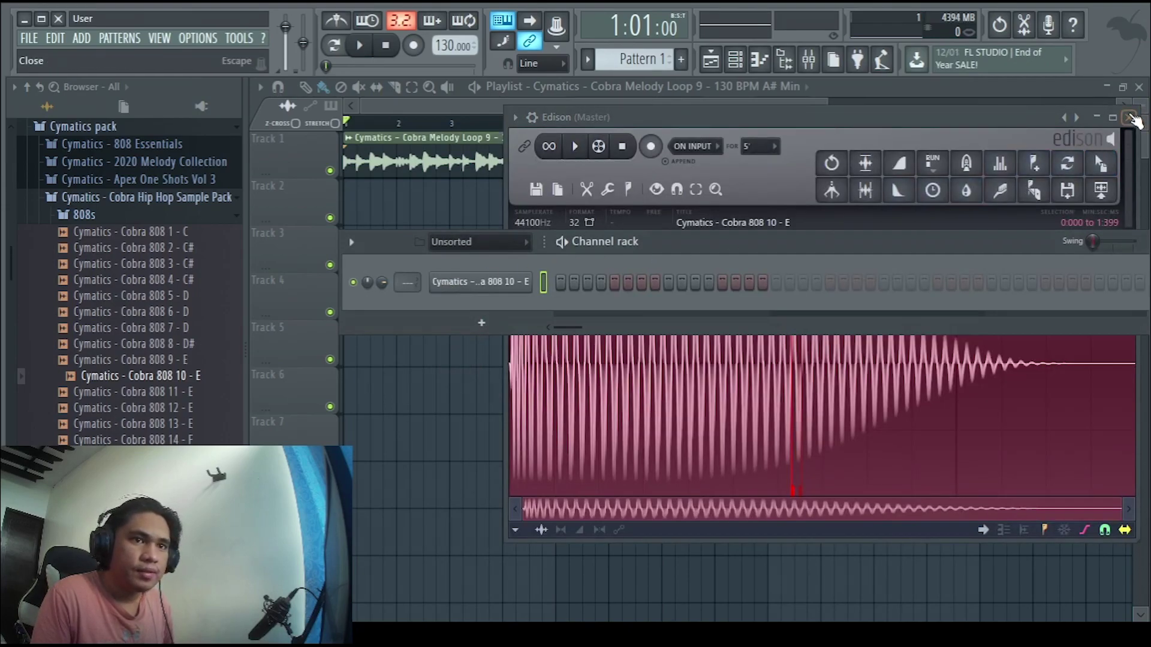
click(1129, 117)
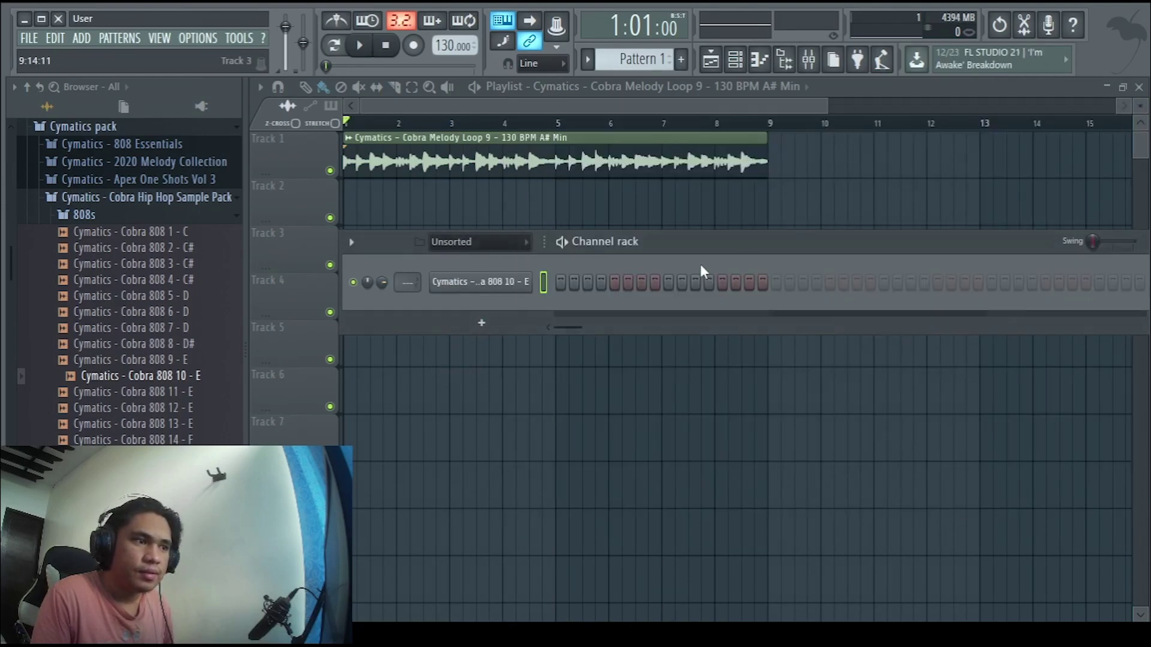
Set the root note of the Cymatics - Cobra 808 10 - E channel to E5 and audition its C5 key.
click(482, 282)
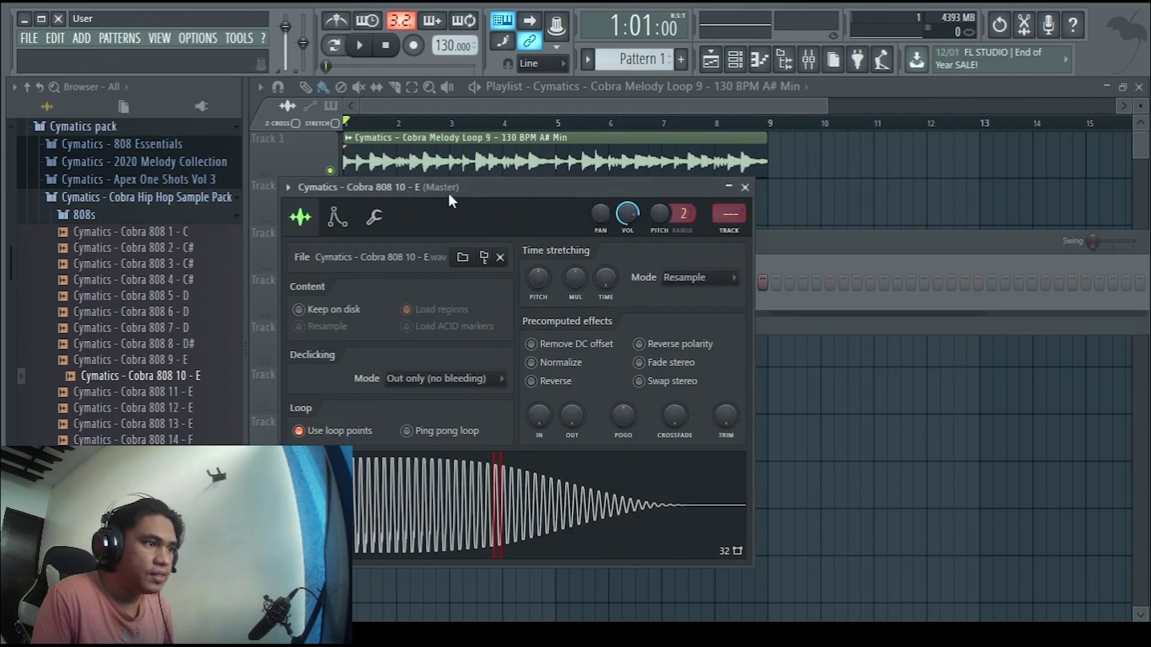
click(337, 217)
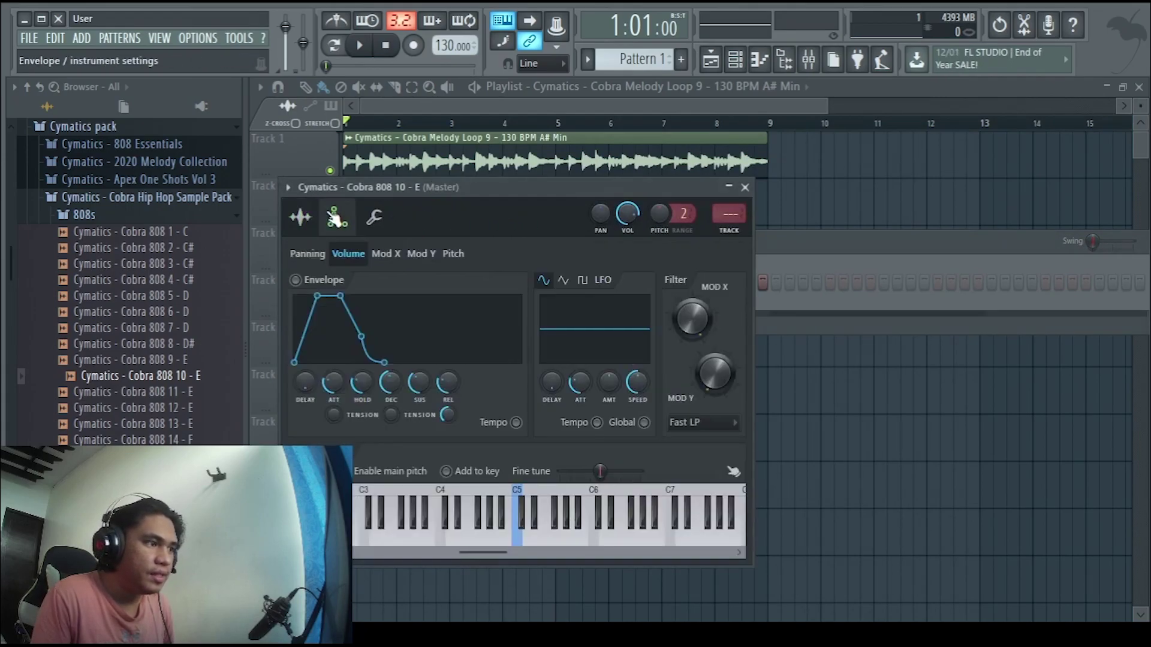
right_click(537, 539)
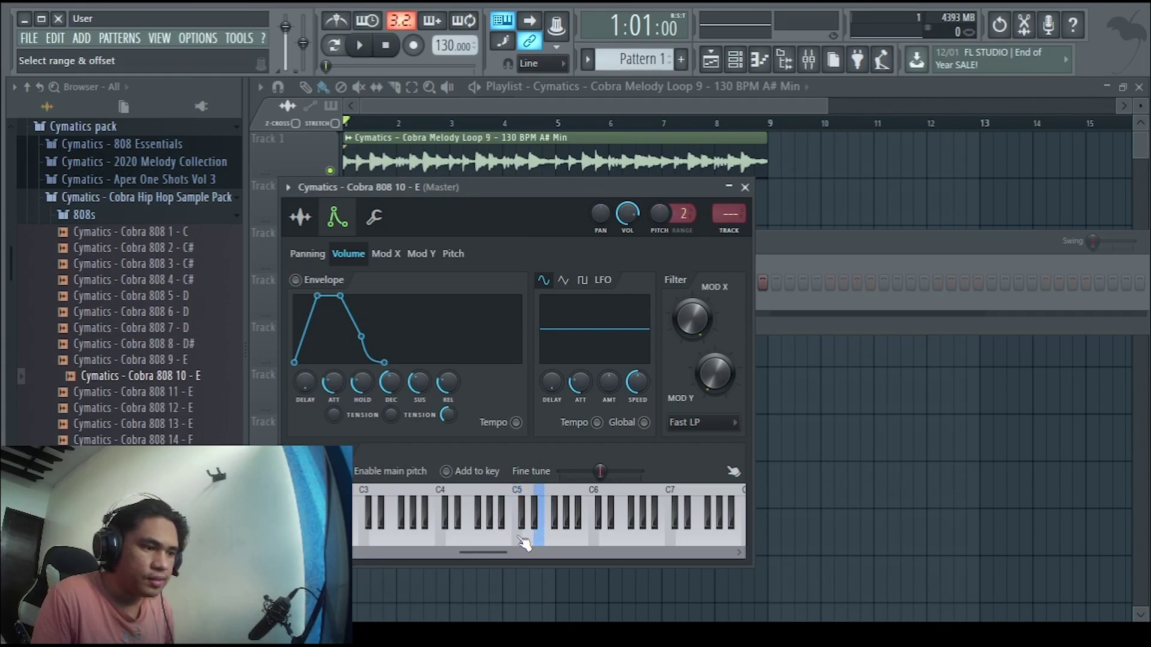
click(745, 187)
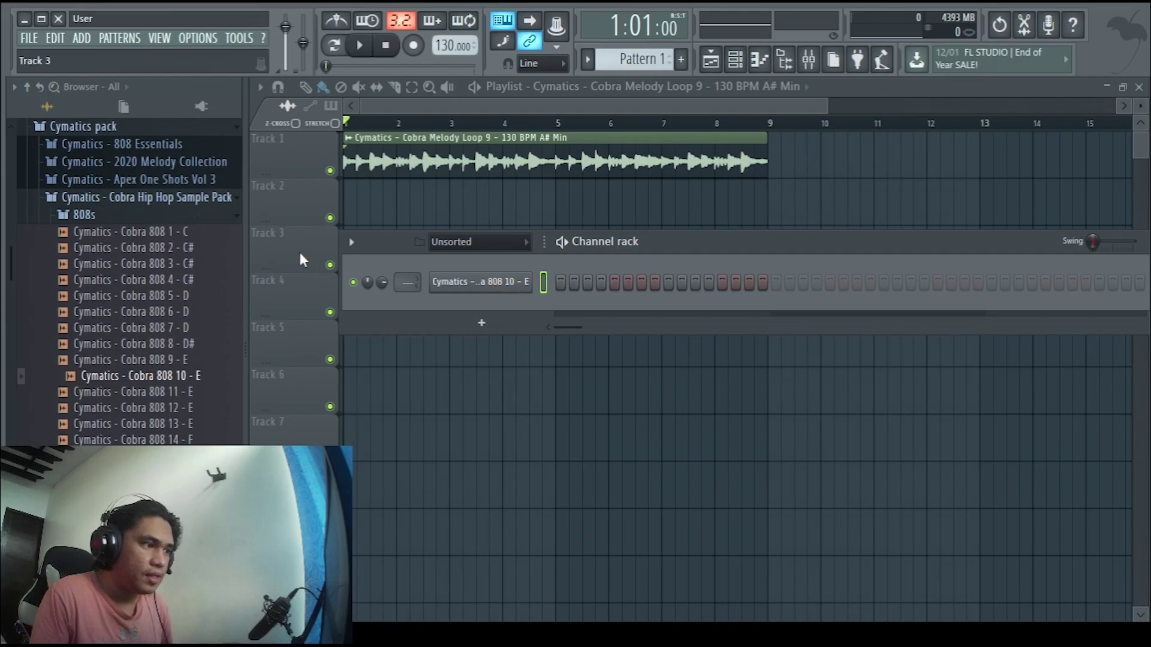
click(506, 287)
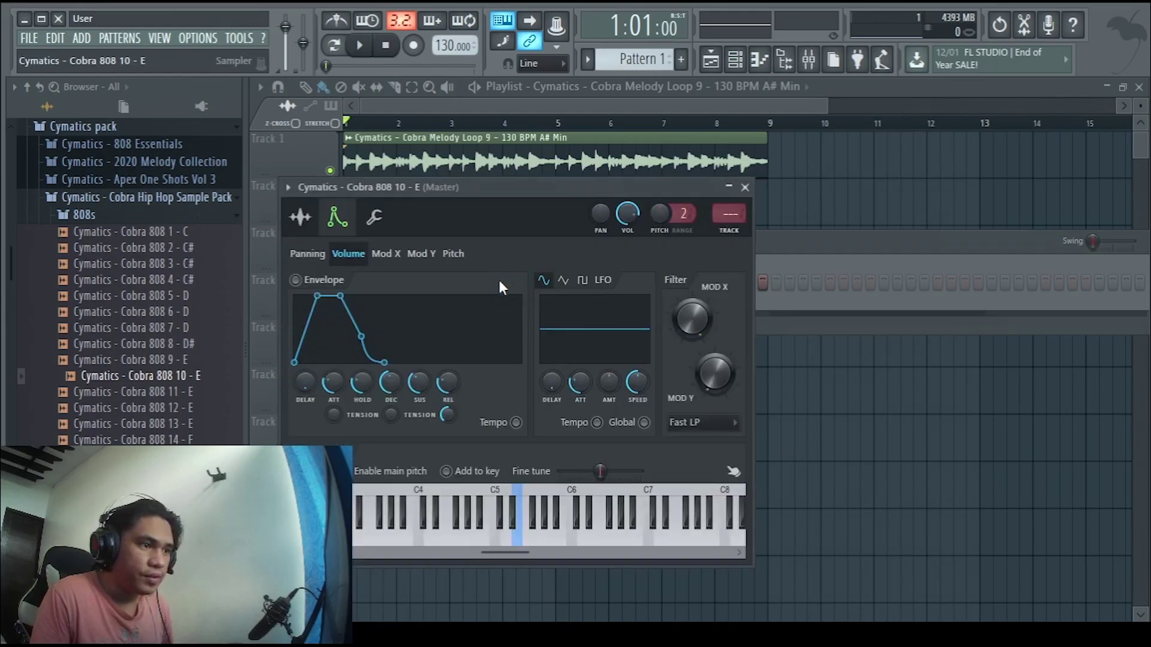
click(495, 528)
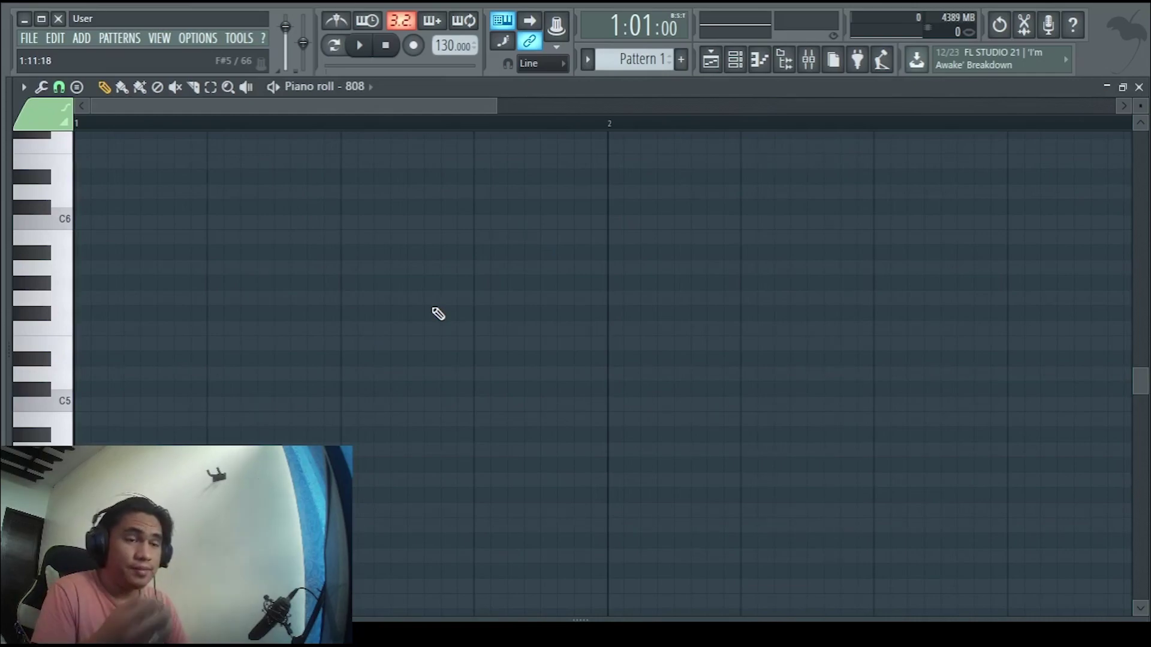
Draw a C5 note about one beat long at the start of the 808's piano roll and play it.
scroll(108, 309, down, 3)
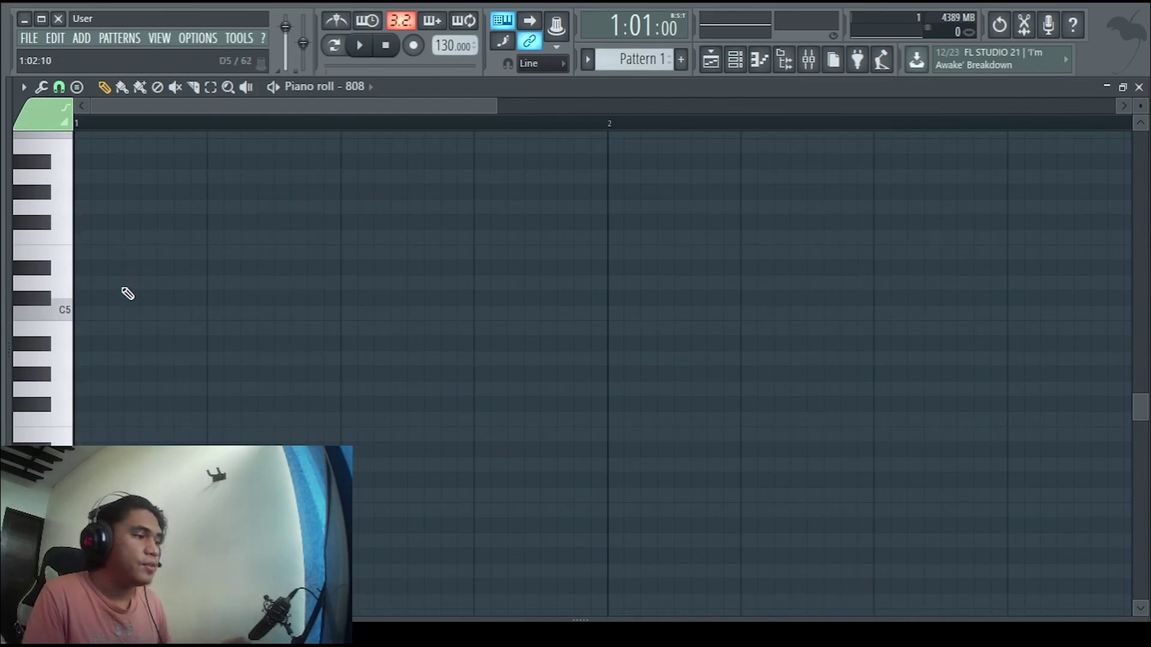
scroll(112, 303, up, 3)
scroll(108, 309, down, 4)
click(109, 311)
drag(111, 313, 155, 315)
key(space)
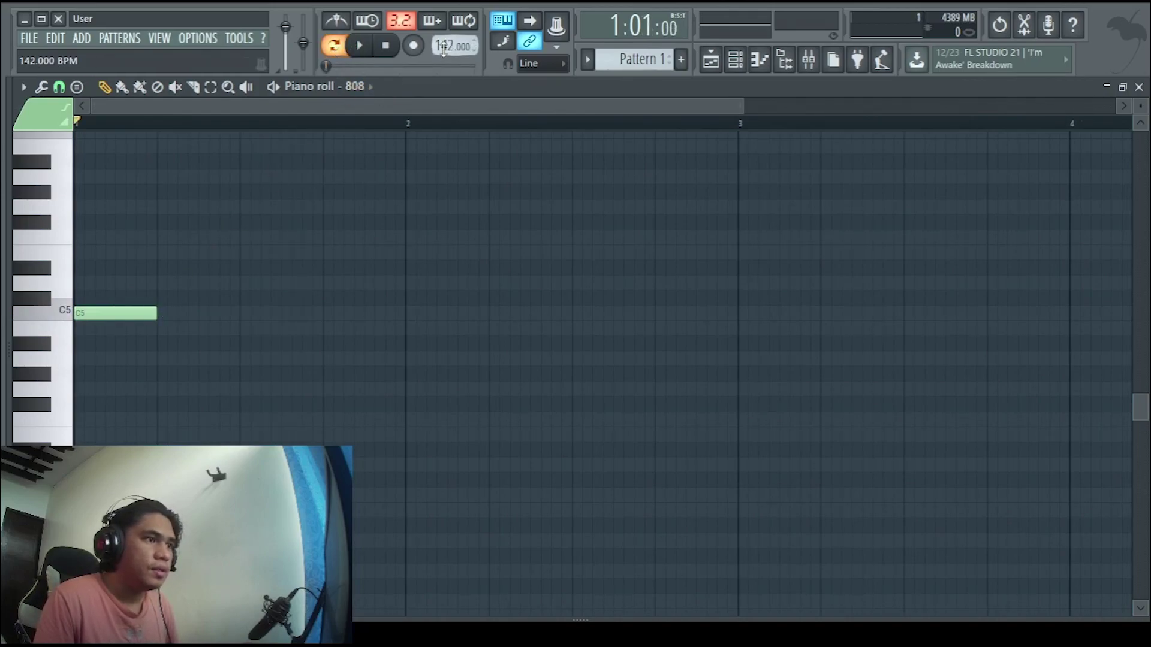
With the tempo at 140 BPM and the metronome on, fill two bars with four C5 notes and play the pattern.
scroll(132, 288, up, 2)
key(space)
key(space)
scroll(229, 337, up, 2)
scroll(229, 337, down, 2)
click(353, 358)
click(354, 359)
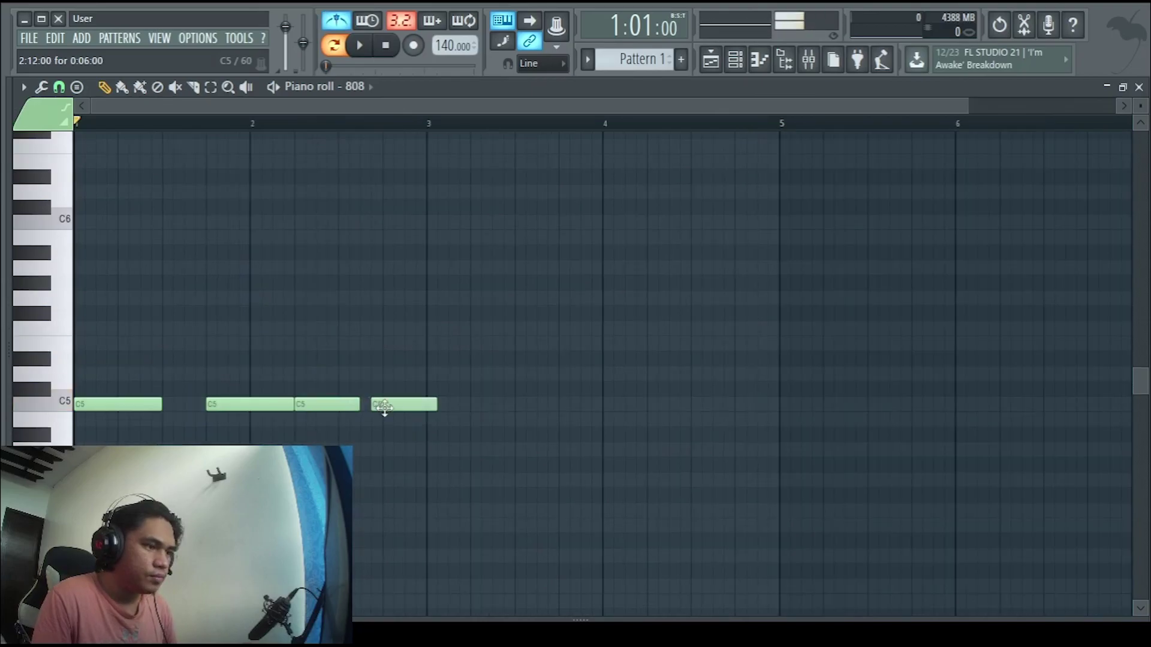
click(382, 408)
key(space)
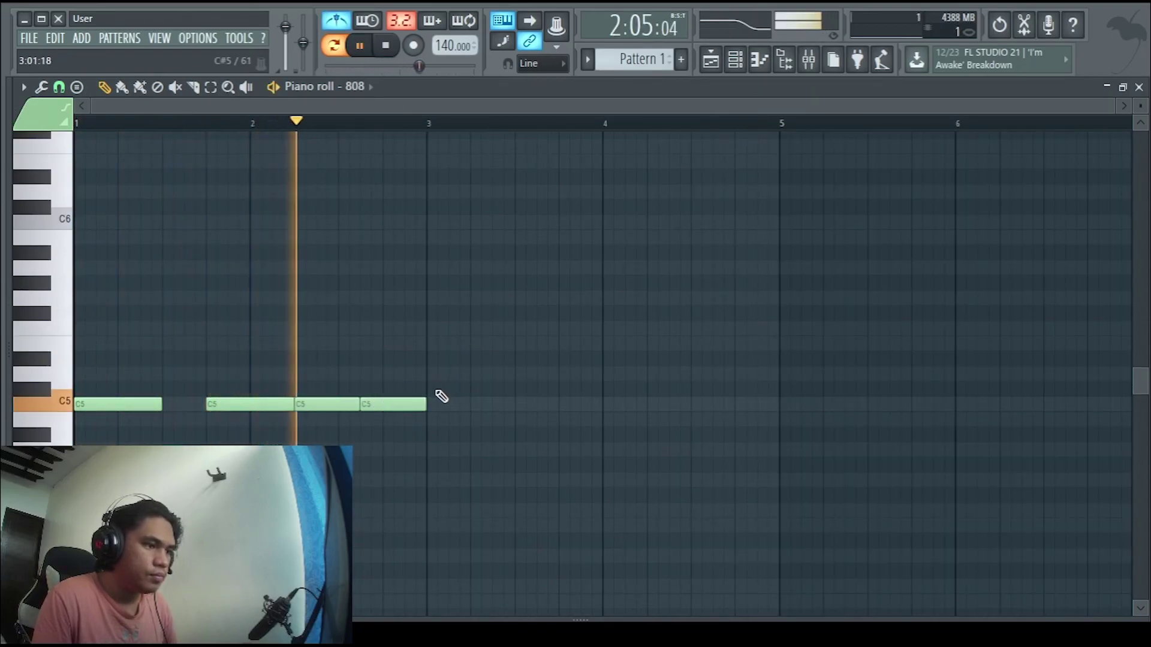
key(space)
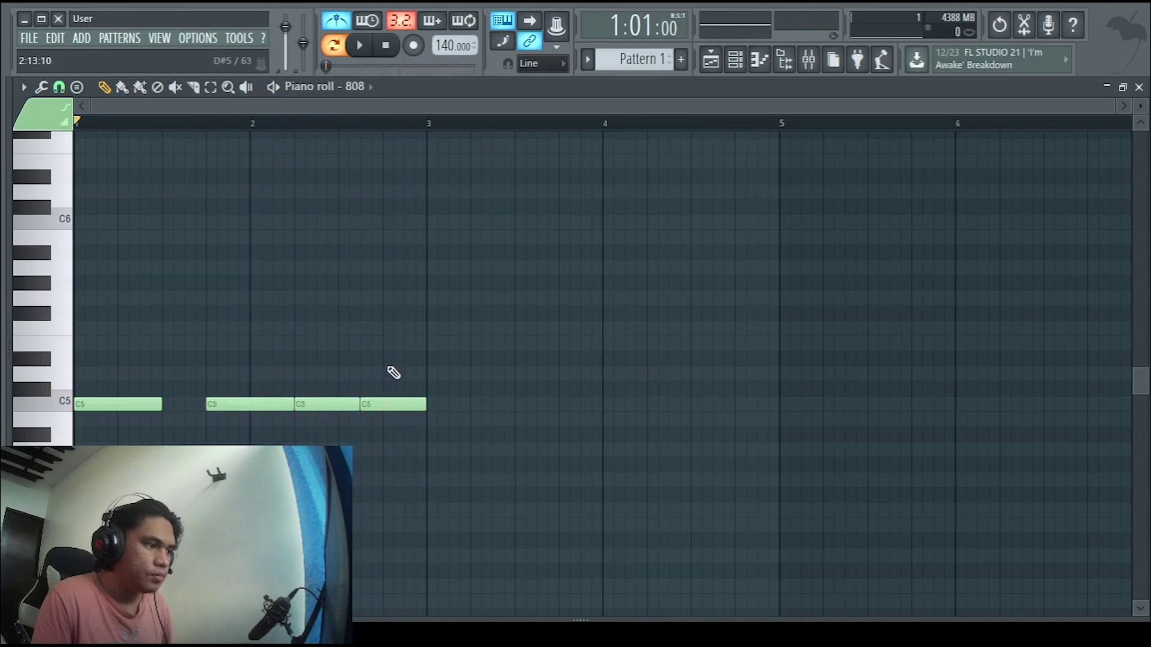
Duplicate the two-bar C5 pattern into bars 3 and 4.
key(ctrl+b)
scroll(391, 287, down, 1)
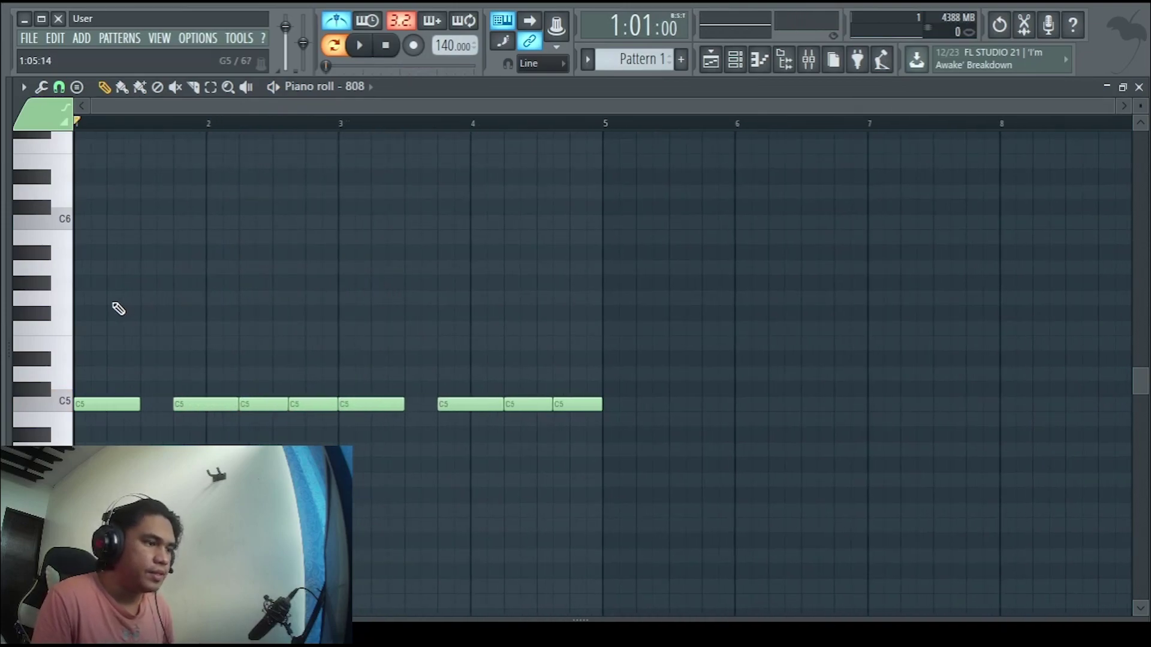
scroll(120, 317, up, 1)
scroll(210, 304, down, 1)
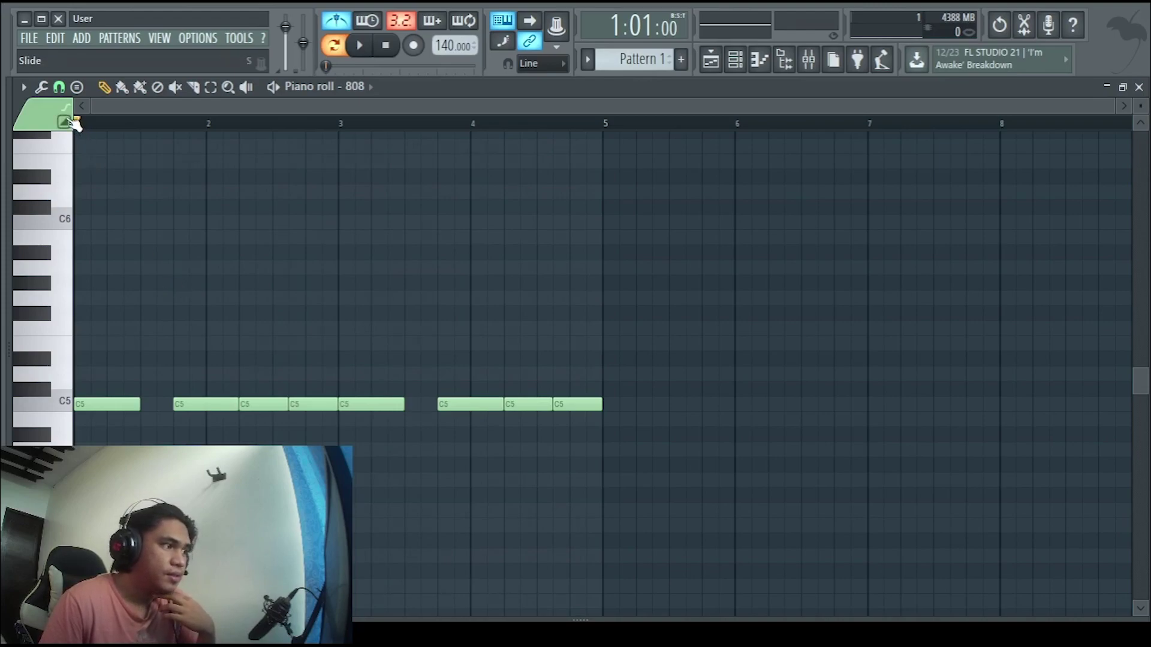
Add a C6 slide note at the start of bar 2 and play the pattern.
drag(223, 200, 231, 227)
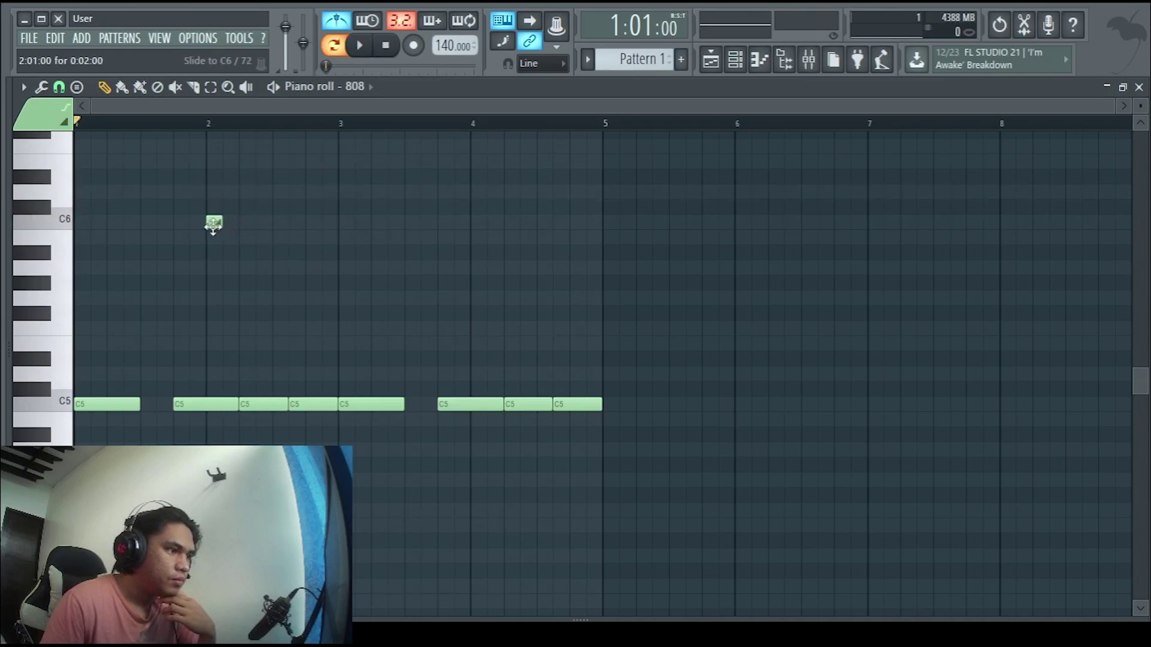
key(space)
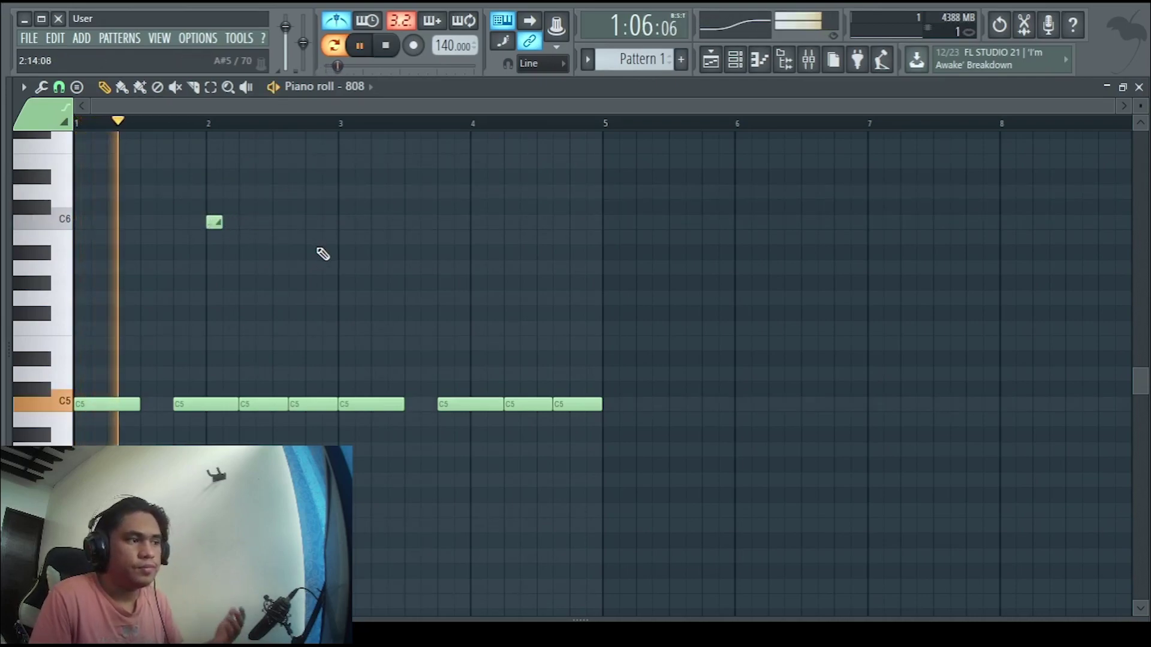
key(space)
mouse_move(214, 221)
mouse_down()
mouse_move(187, 228)
mouse_move(224, 226)
mouse_up()
key(space)
key(space)
Shorten the C6 slide note to one step, move it to step 15 of bar 1, and listen to the slide.
click(196, 227)
scroll(187, 228, up, 3)
key(space)
scroll(231, 228, down, 4)
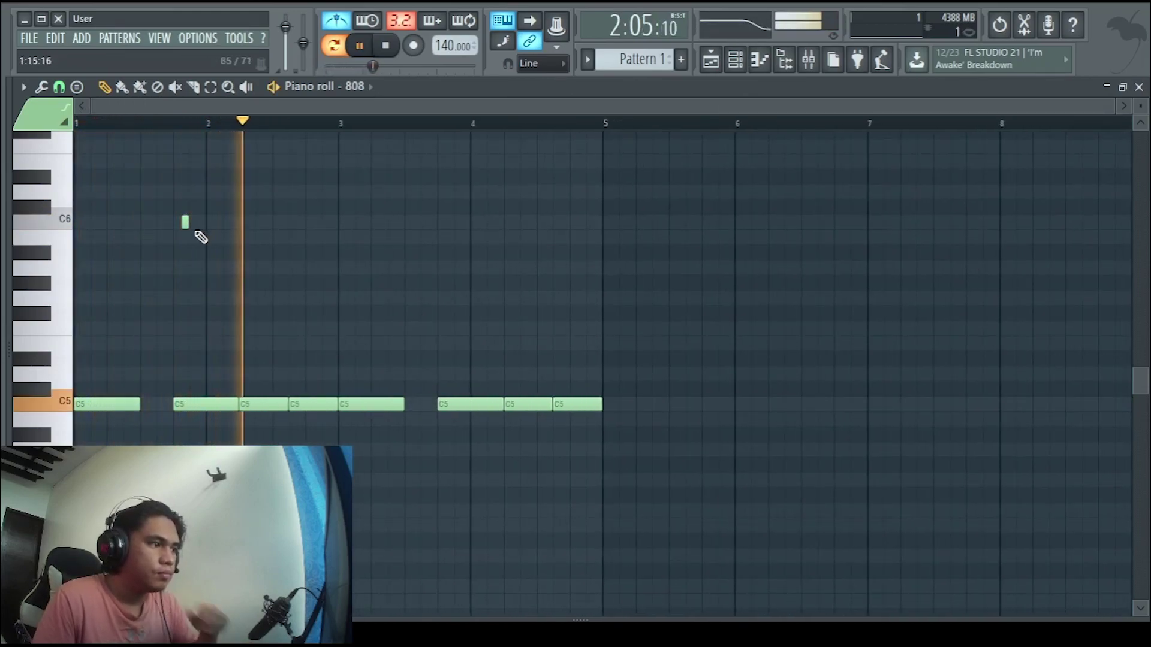
key(space)
click(187, 229)
key(space)
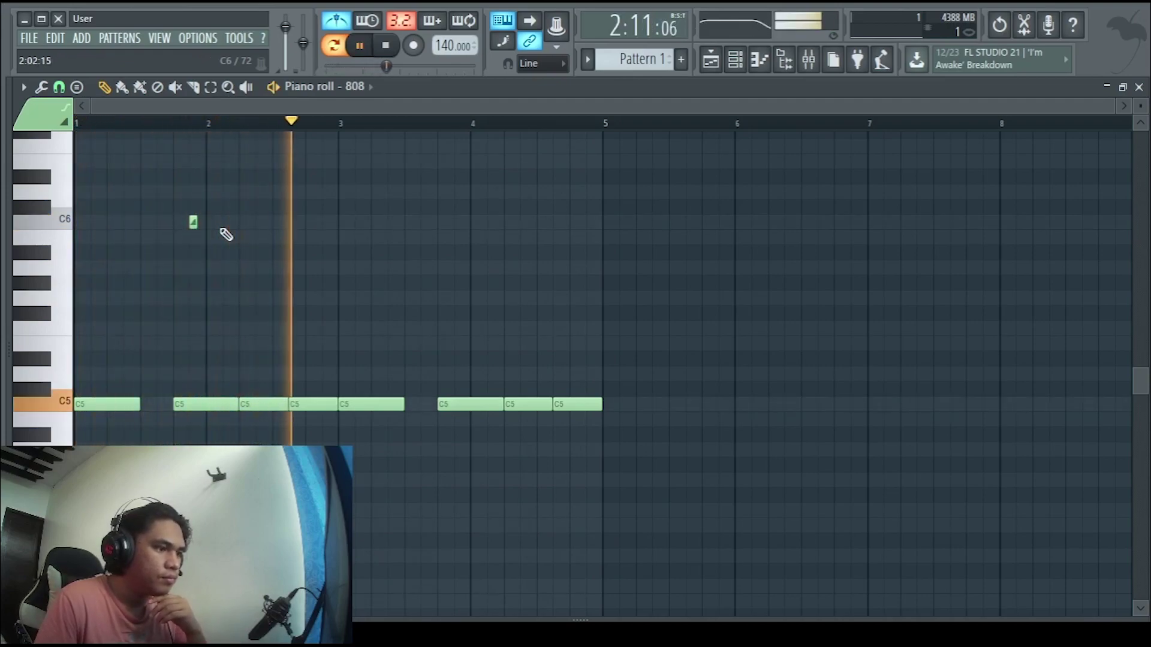
key(space)
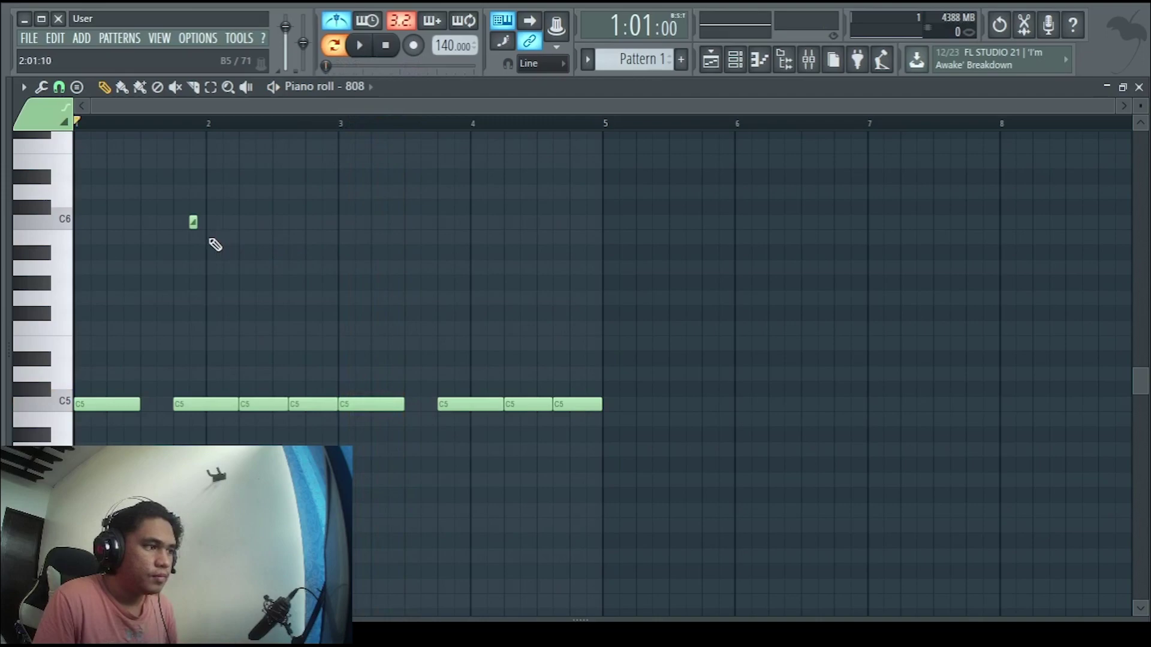
Add a one-step G5 slide note at step 16 of bar 1 and play the pattern.
scroll(240, 243, up, 3)
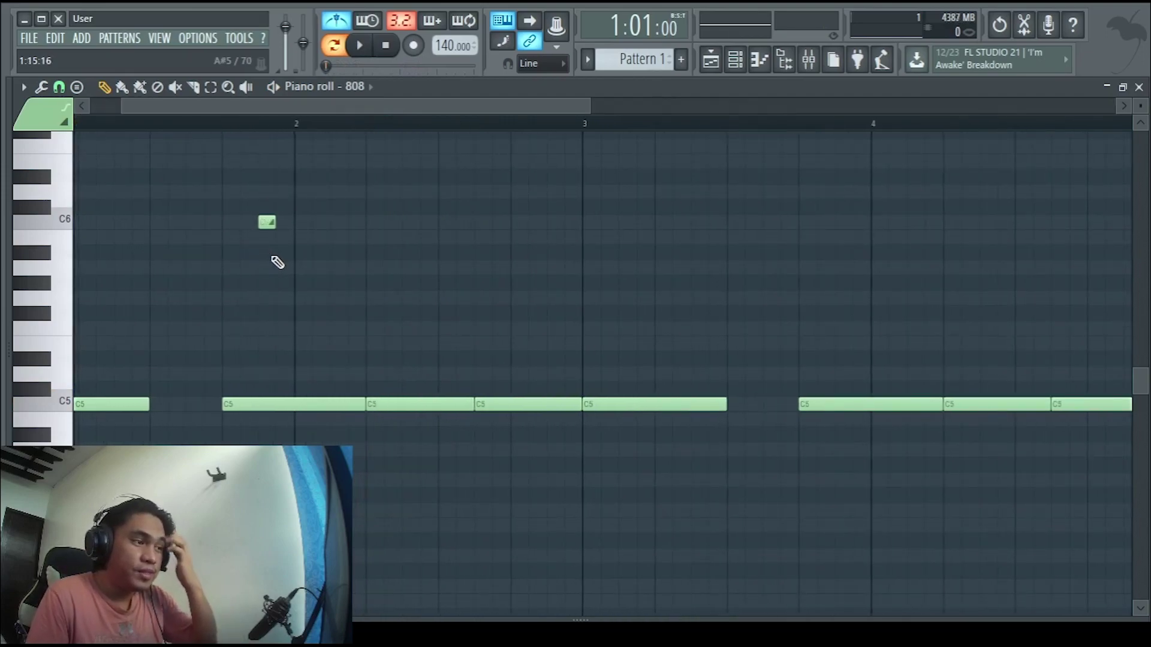
drag(289, 272, 283, 311)
key(space)
scroll(276, 285, down, 3)
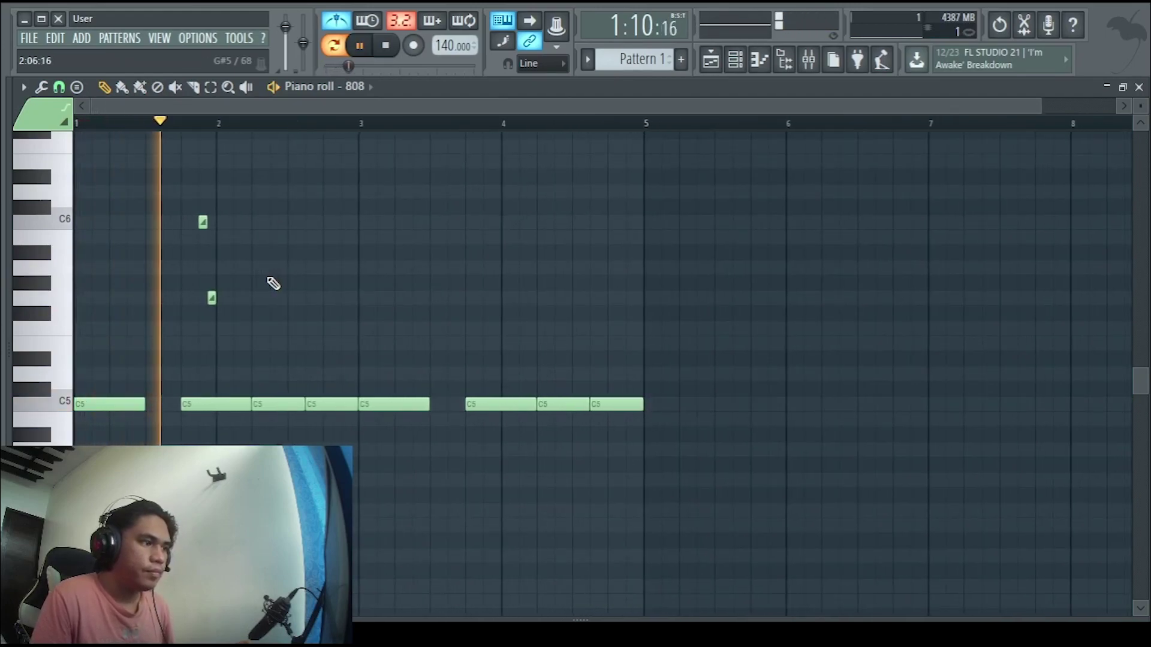
key(space)
Move the G5 slide note to the start of bar 2 and listen to the pattern with the metronome off.
click(210, 300)
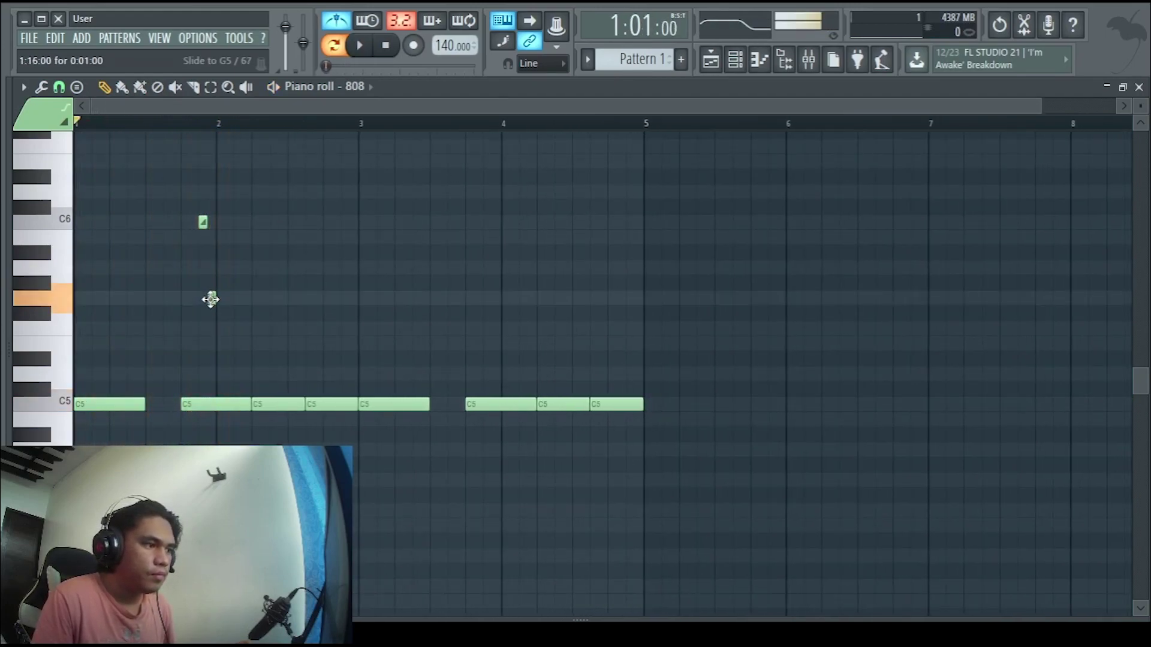
key(space)
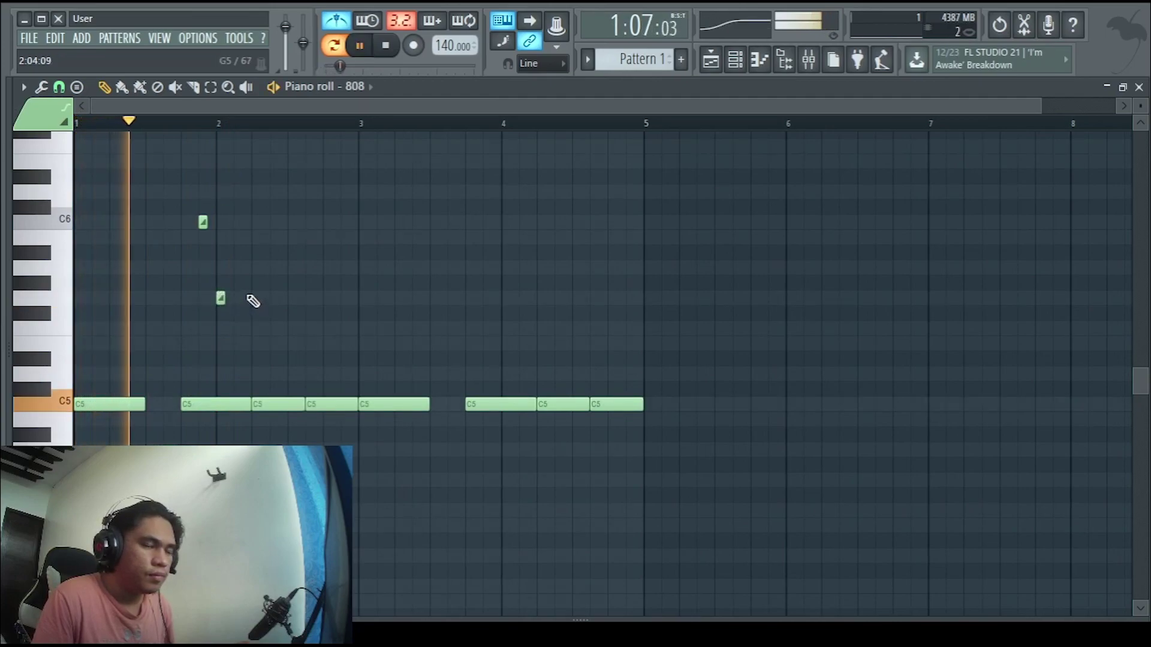
key(space)
key(space)
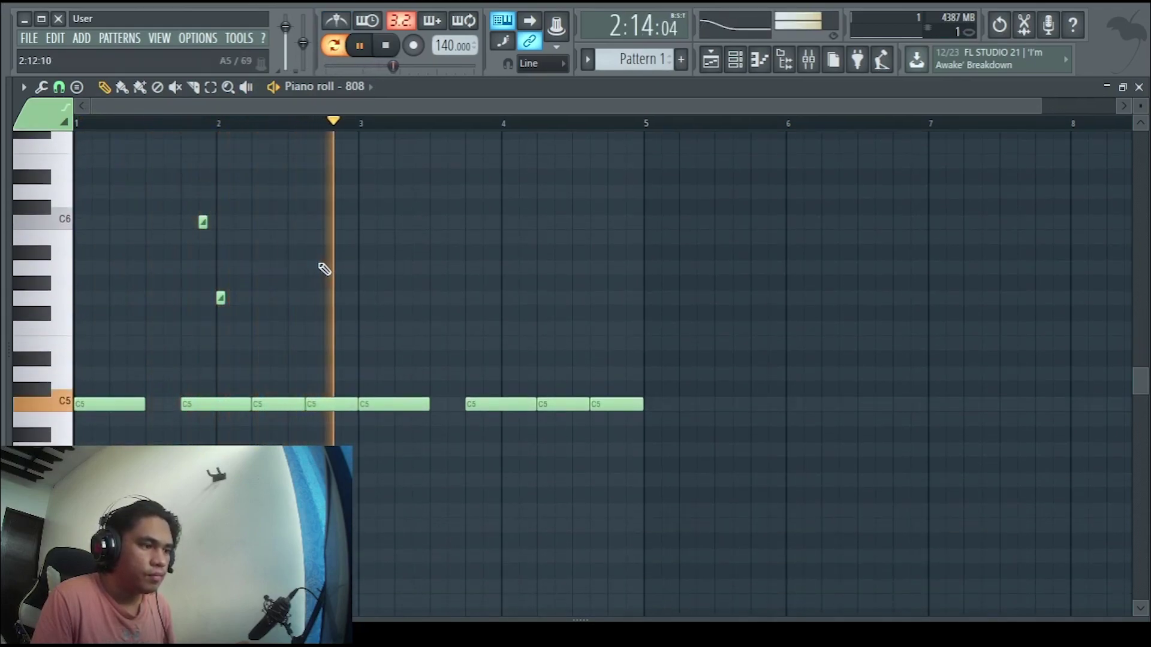
key(space)
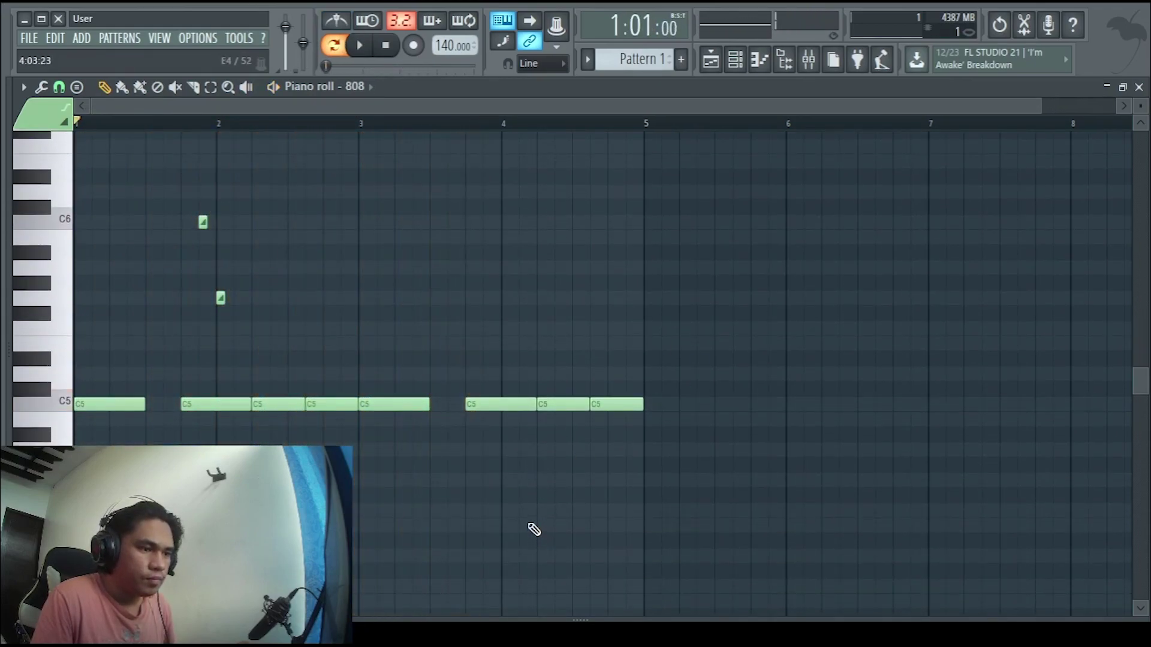
Try a one-step D4 slide note at step 15 of bar 3 and play the pattern.
scroll(541, 464, down, 3)
click(533, 470)
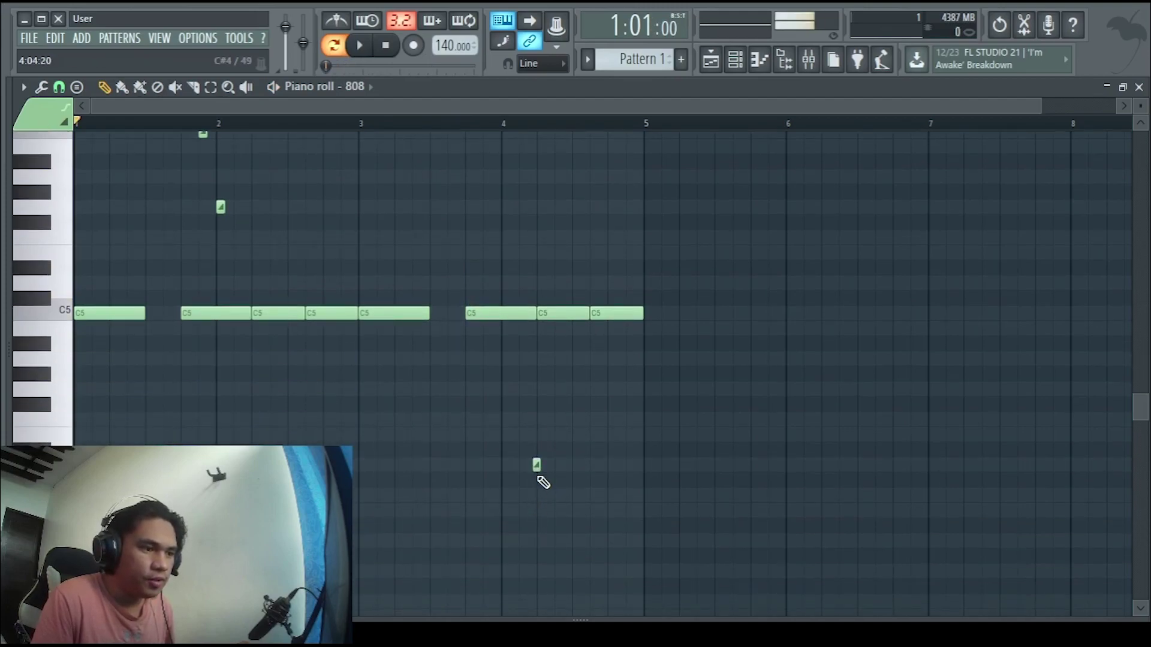
drag(533, 466, 486, 478)
scroll(506, 408, up, 2)
scroll(506, 409, down, 1)
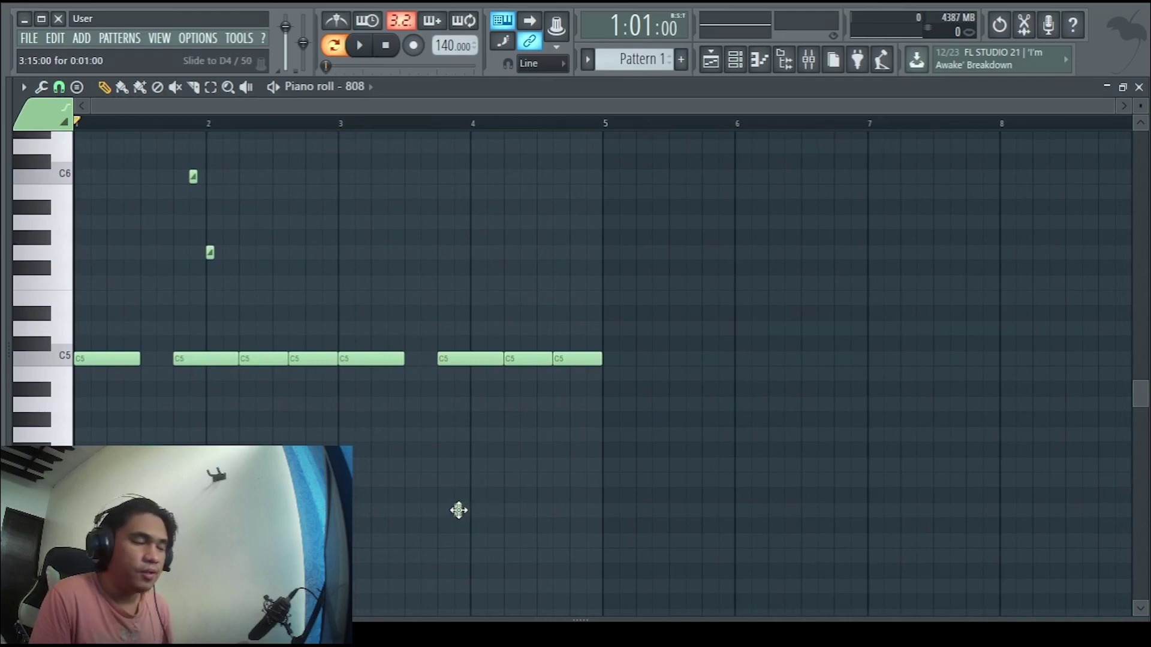
key(space)
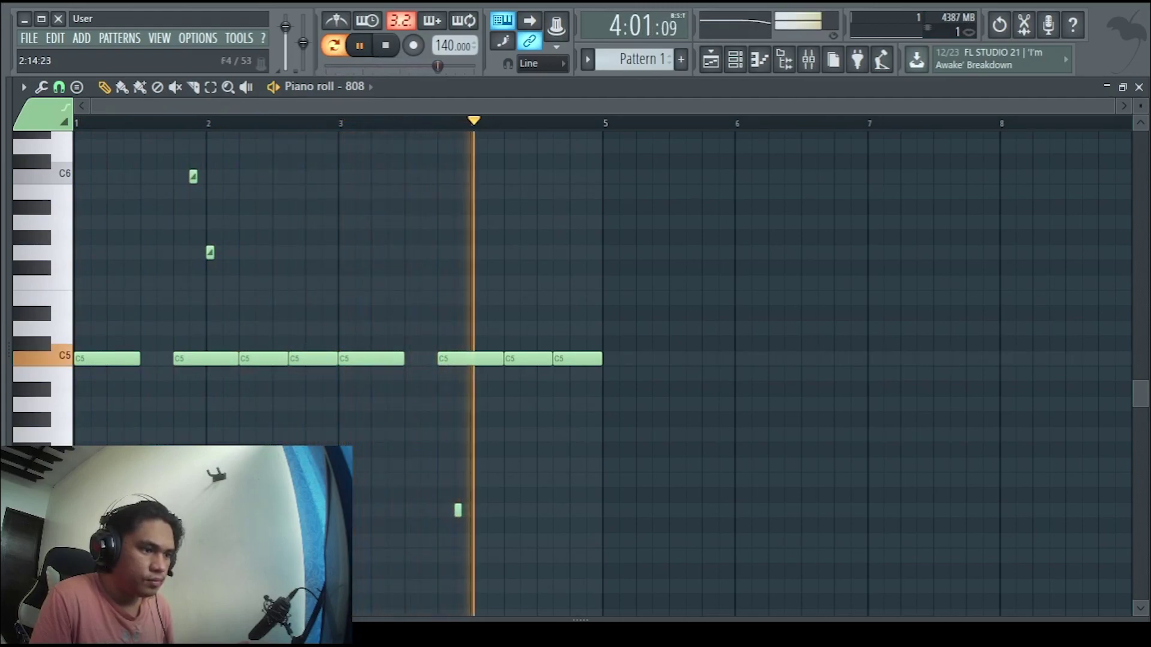
key(space)
Try the D4 slide note at a length of four steps, and delete it after listening.
drag(461, 511, 483, 509)
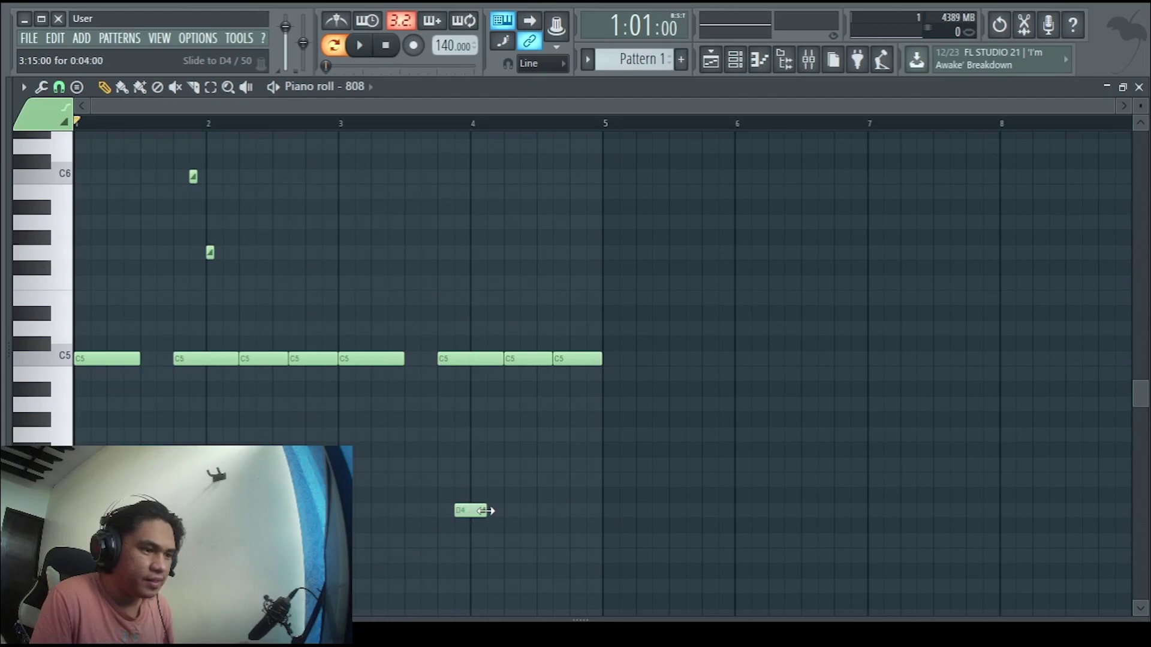
key(space)
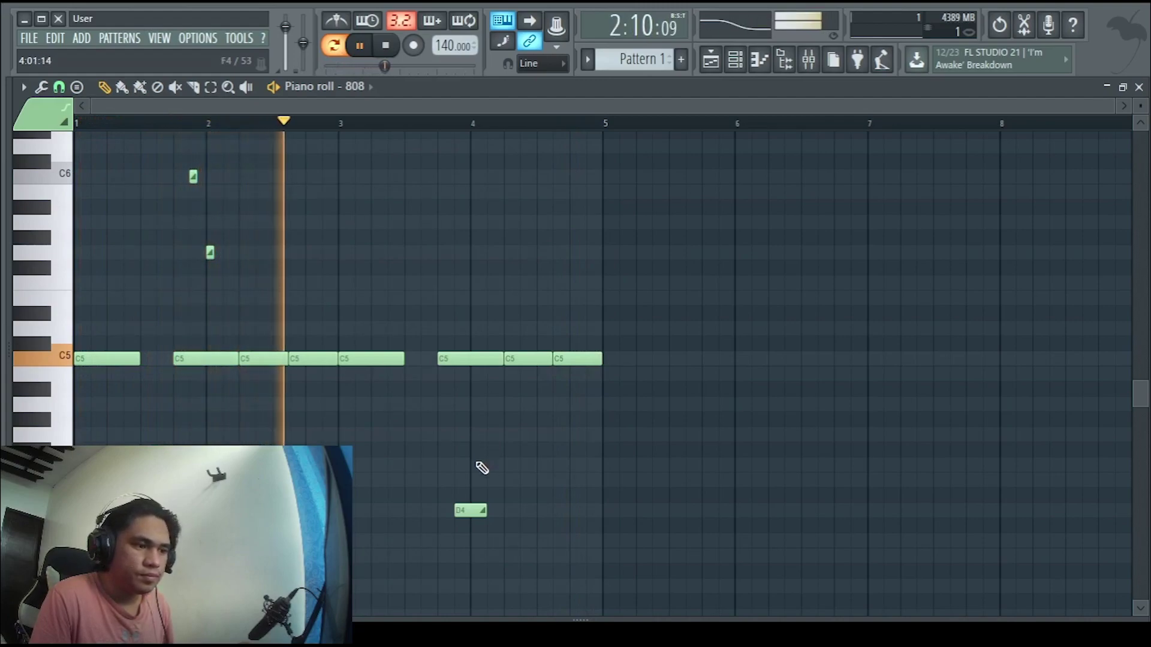
key(space)
right_click(470, 510)
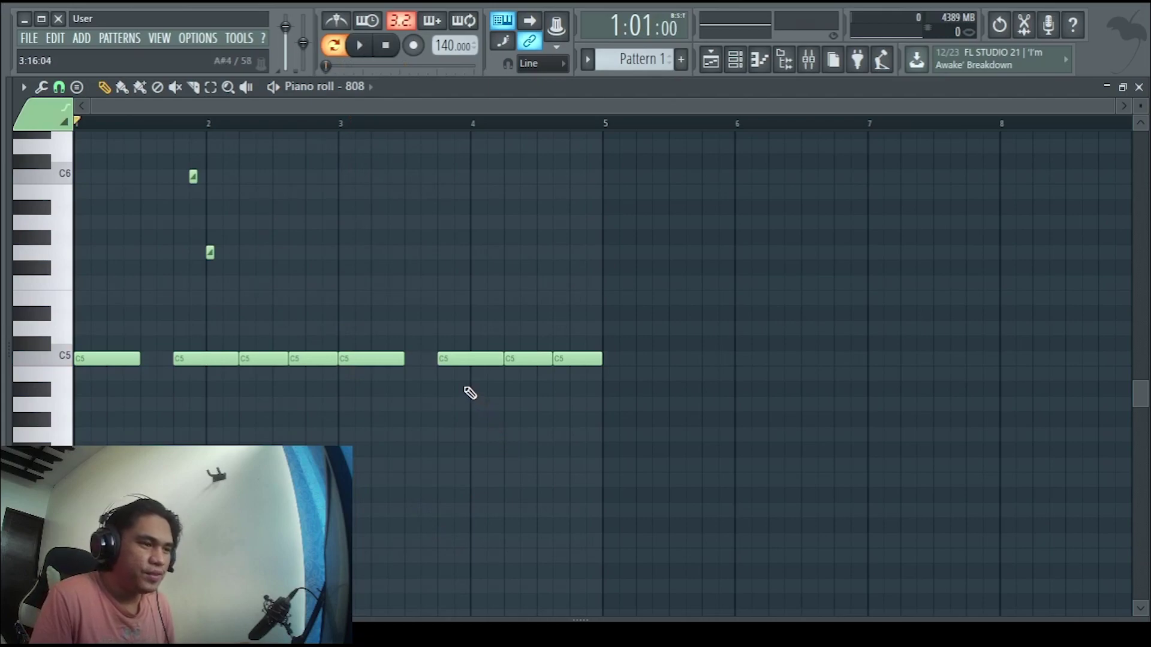
Chop the first half of the C5 note at step 13 of bar 3 into eight short notes with rising velocities, and play the pattern.
ctrl+scroll(471, 394, up, 3)
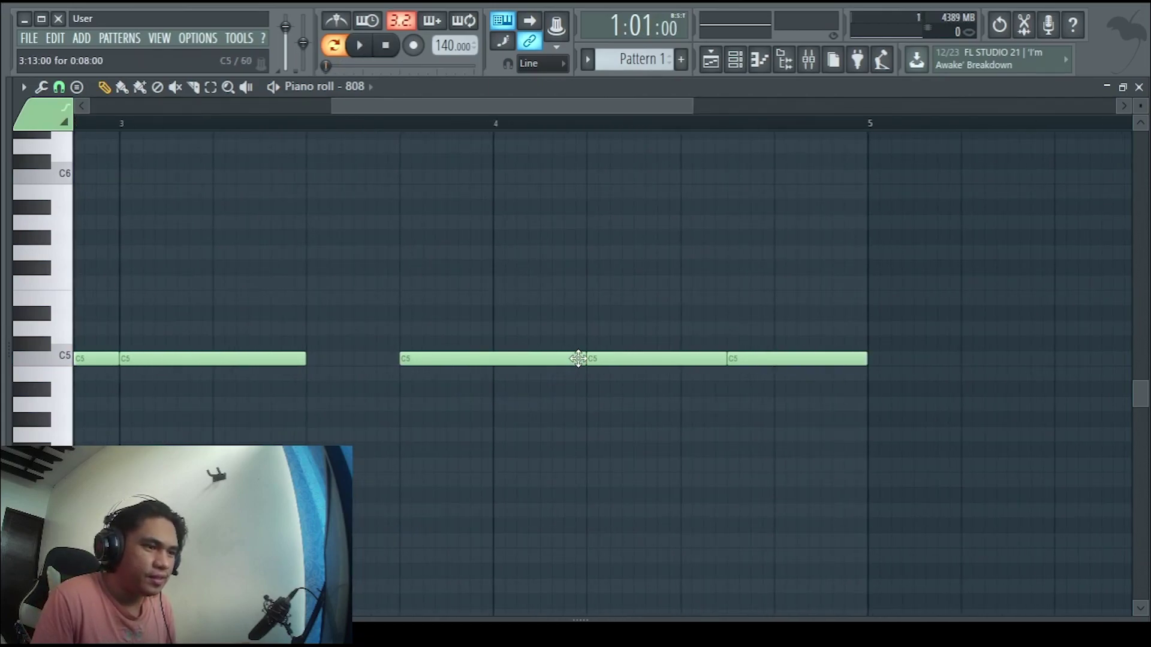
mouse_move(580, 359)
mouse_down()
mouse_move(408, 369)
mouse_move(493, 380)
mouse_move(503, 362)
mouse_move(544, 365)
mouse_up()
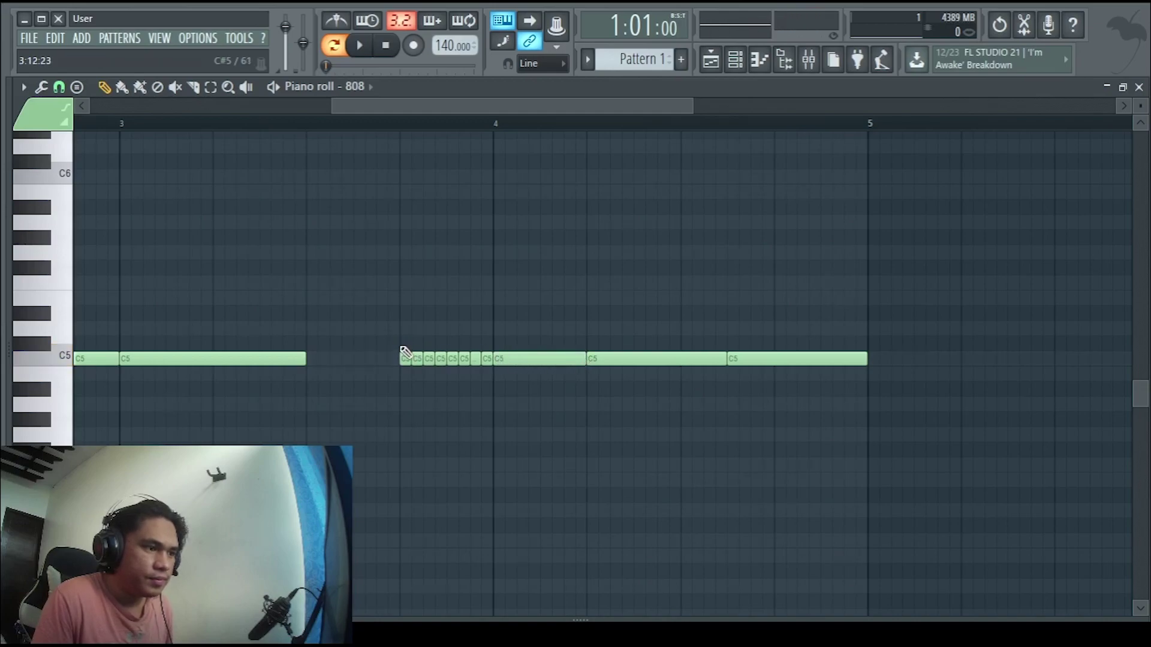
drag(440, 615, 452, 491)
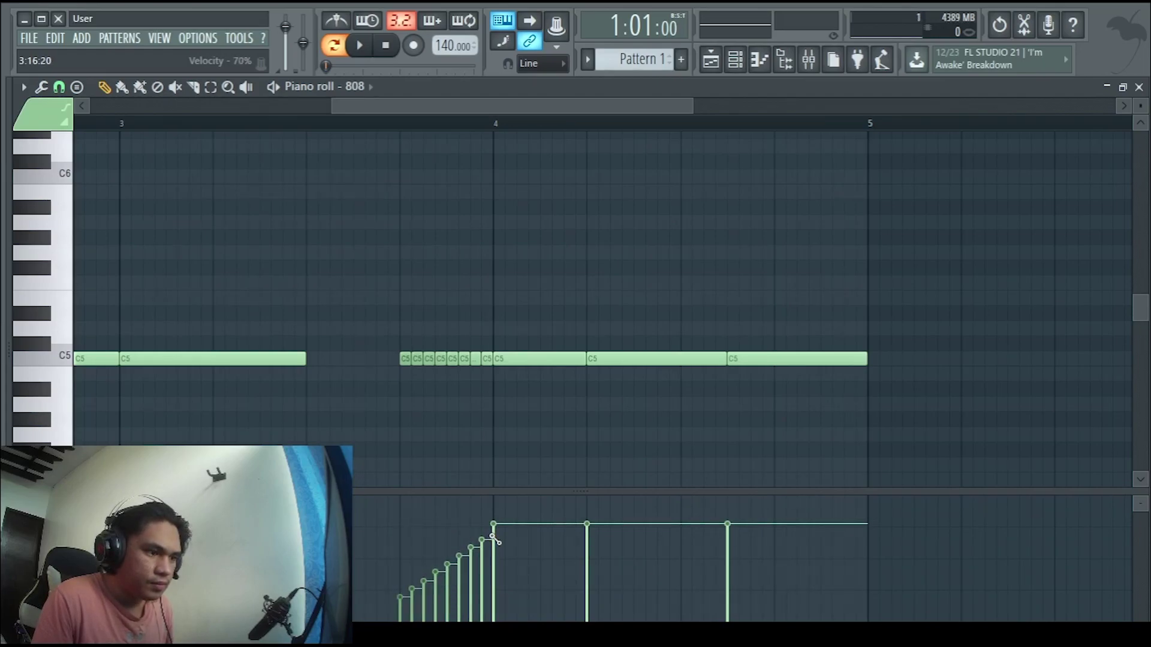
scroll(470, 396, down, 3)
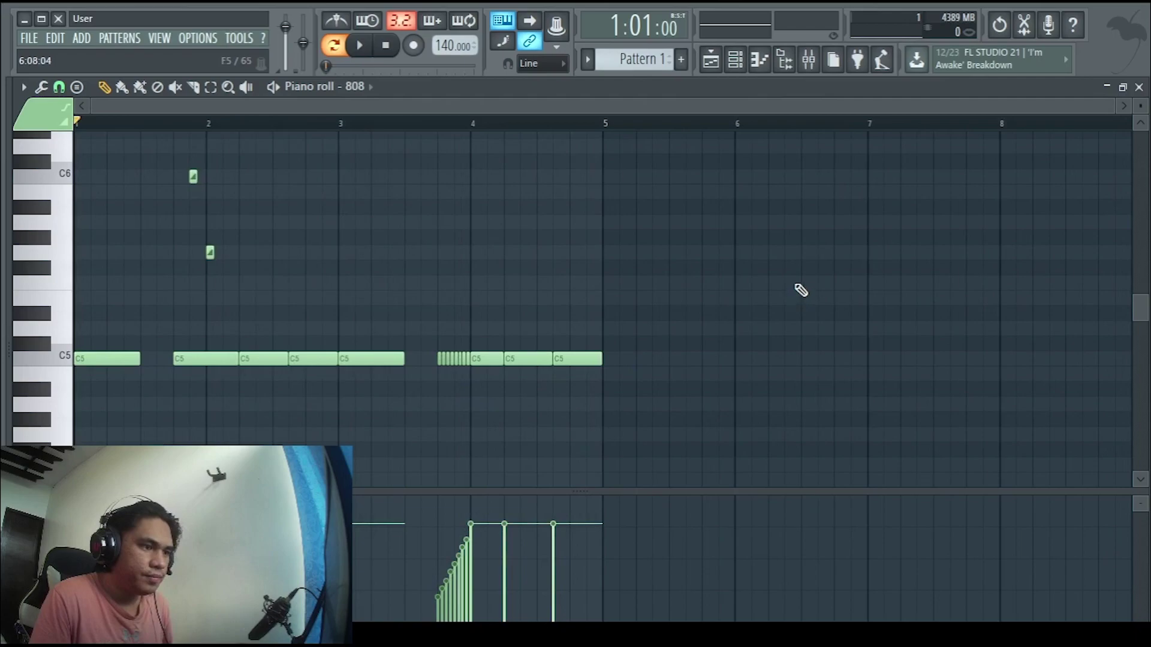
key(space)
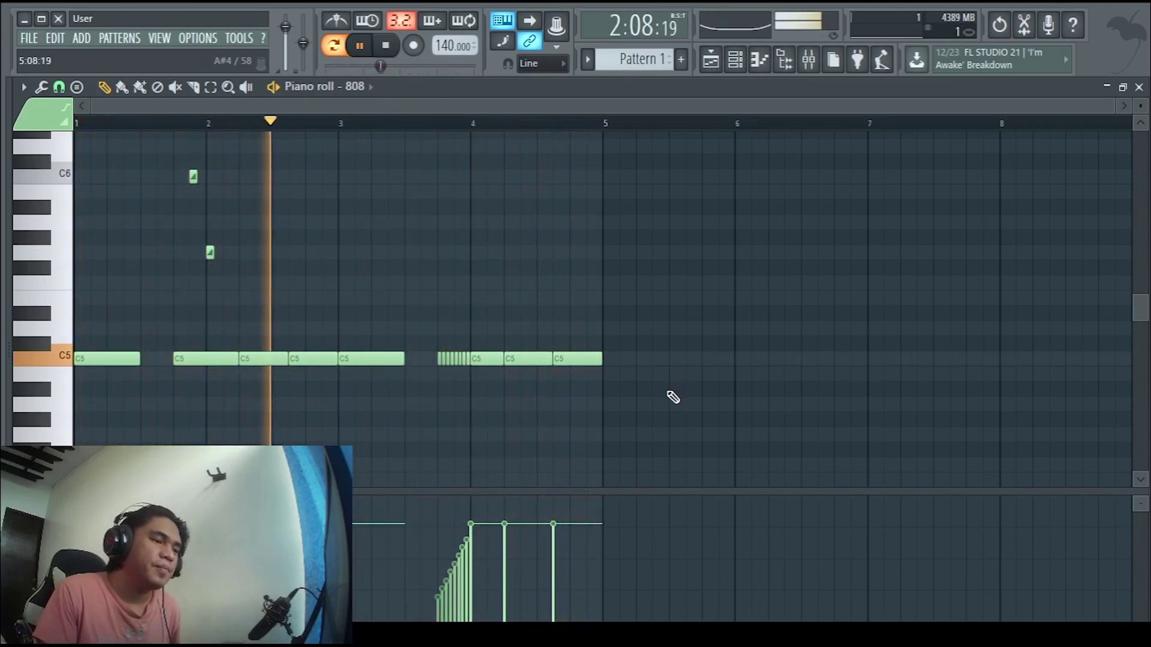
key(space)
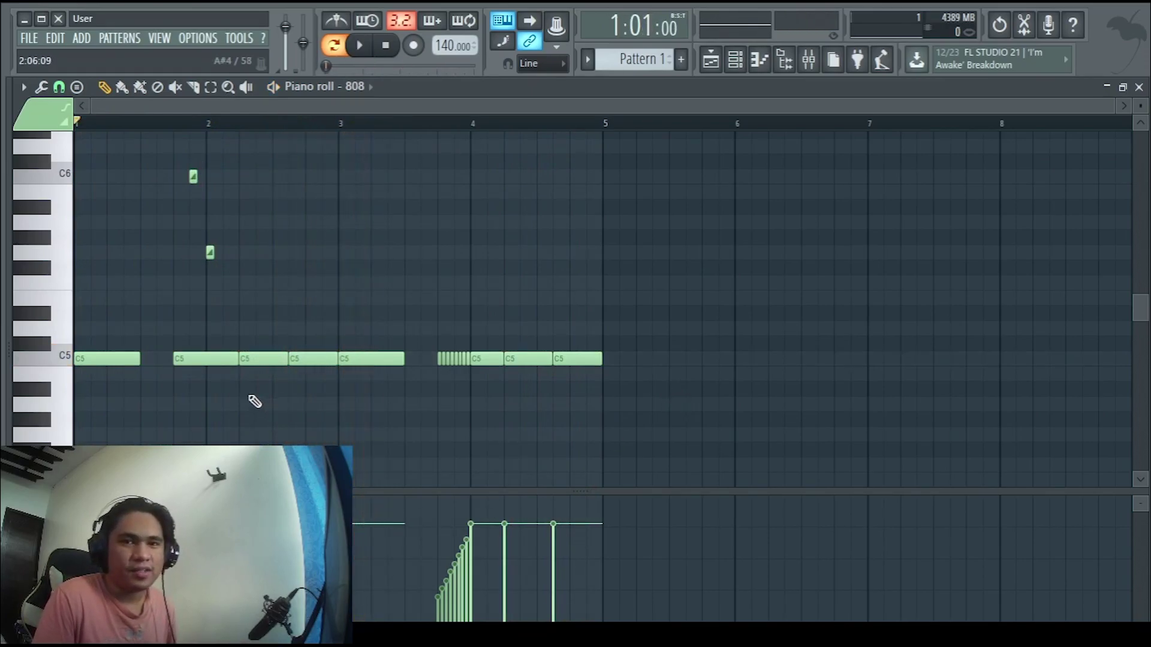
Show note panning below the piano roll and change the pan of the two slide notes around the start of bar 2.
scroll(90, 360, up, 3)
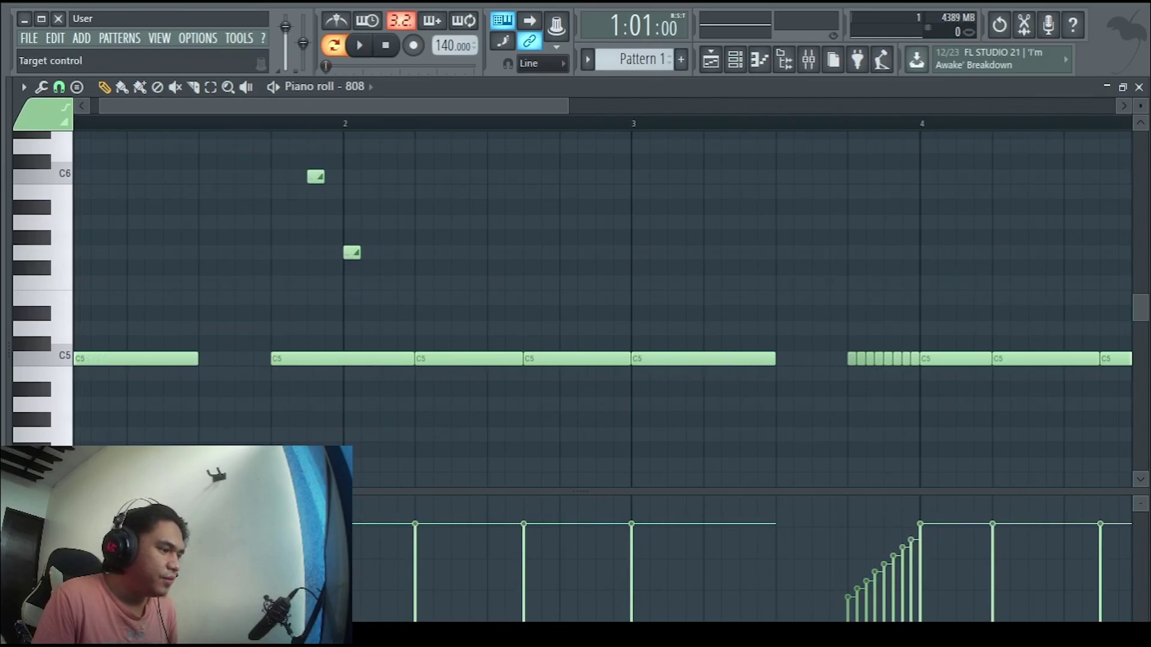
click(60, 522)
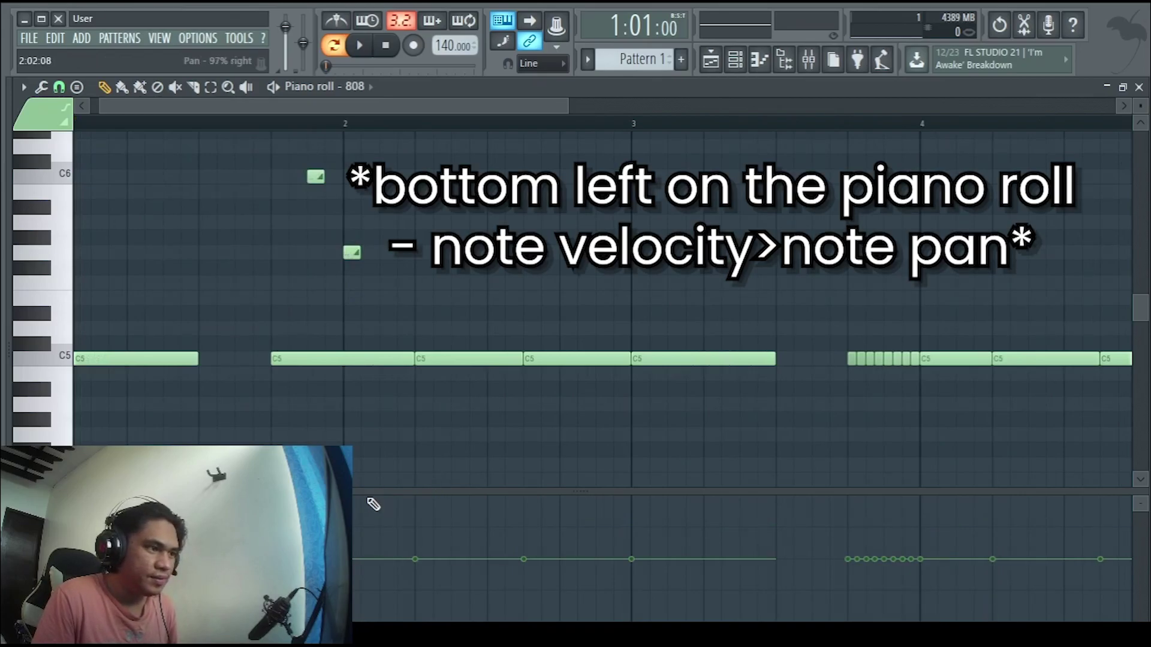
drag(367, 494, 367, 469)
drag(264, 141, 379, 262)
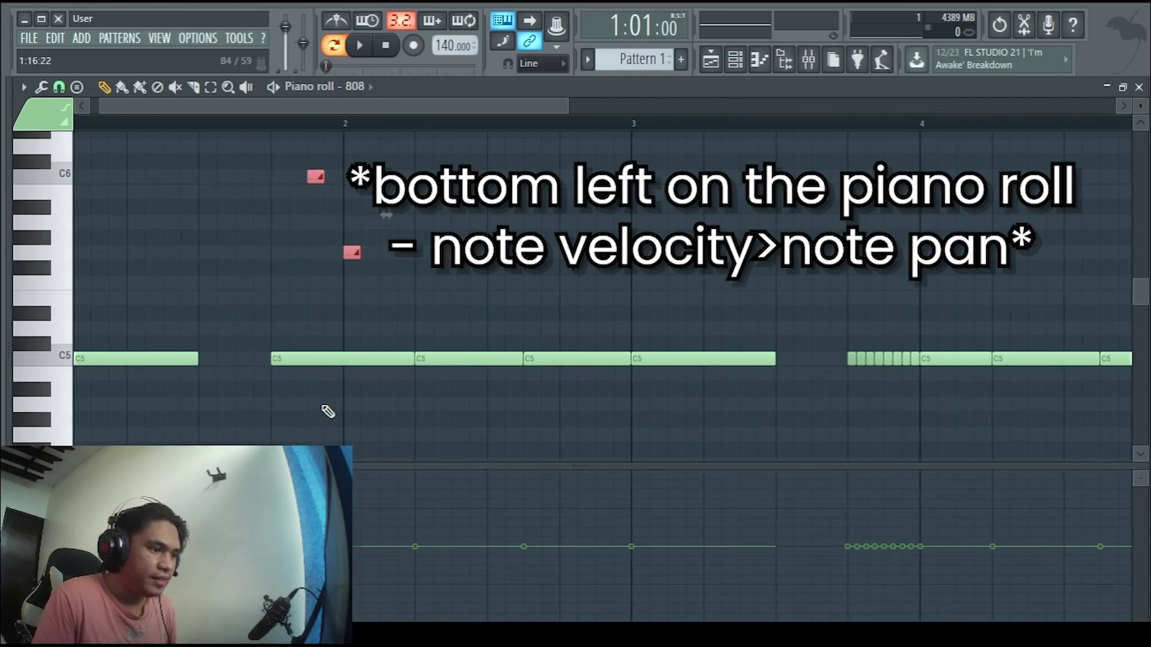
drag(355, 583, 355, 617)
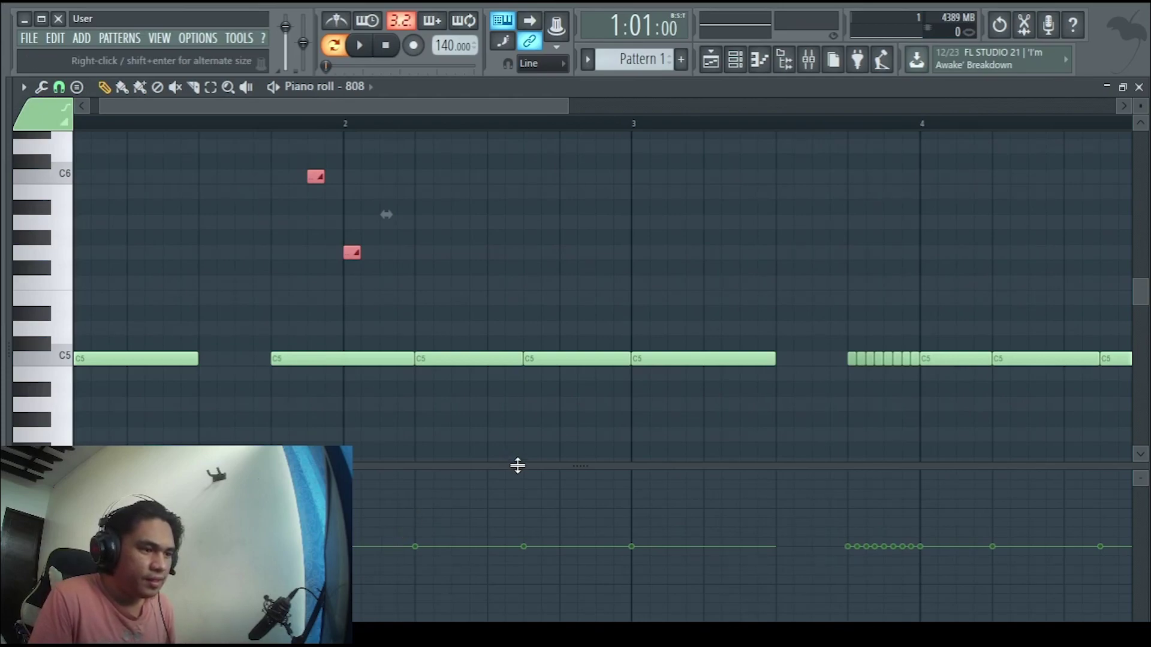
drag(518, 465, 523, 504)
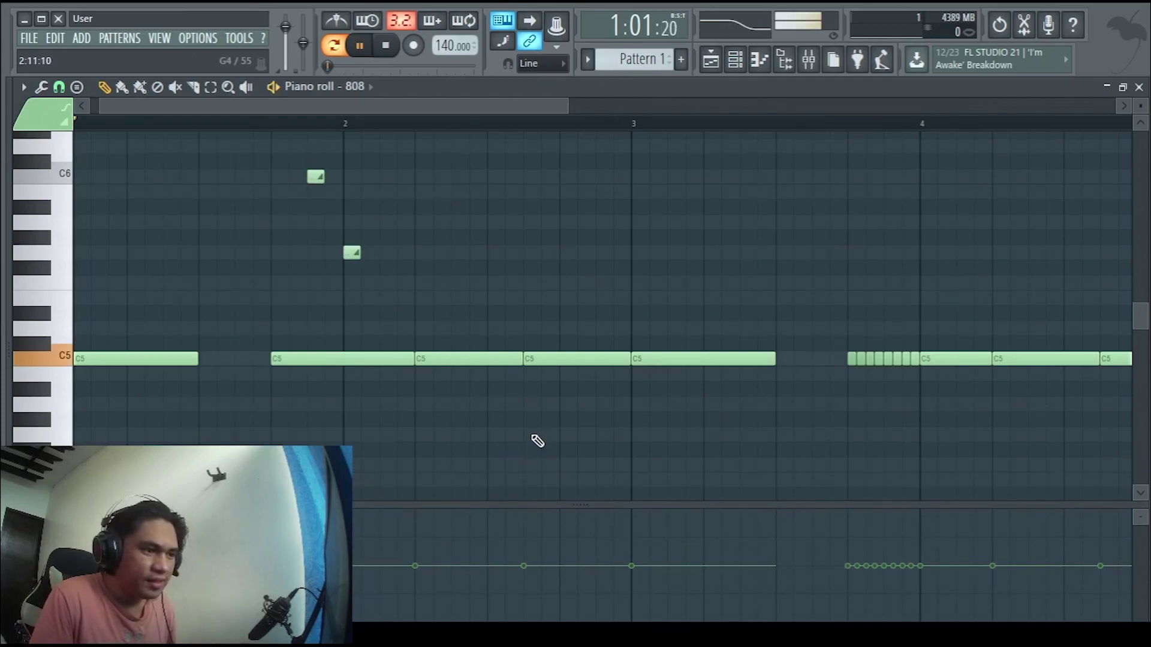
Listen to the whole four-bar pattern with the panned slide notes, and stop playback.
ctrl+scroll(537, 441, down, 2)
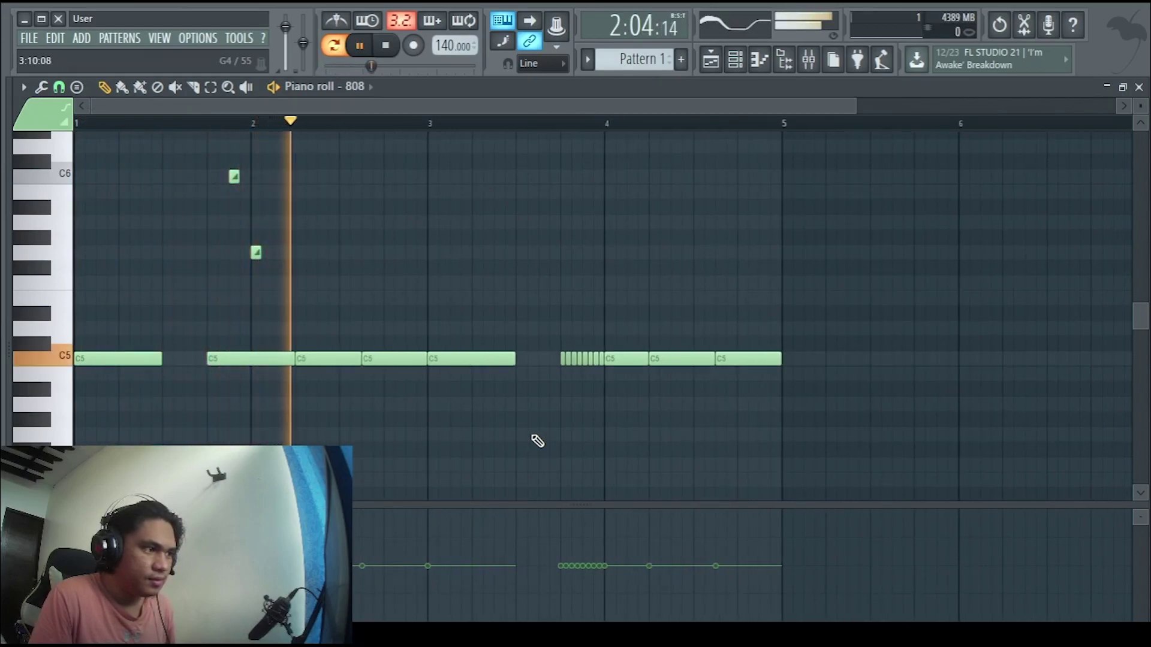
ctrl+scroll(537, 441, down, 1)
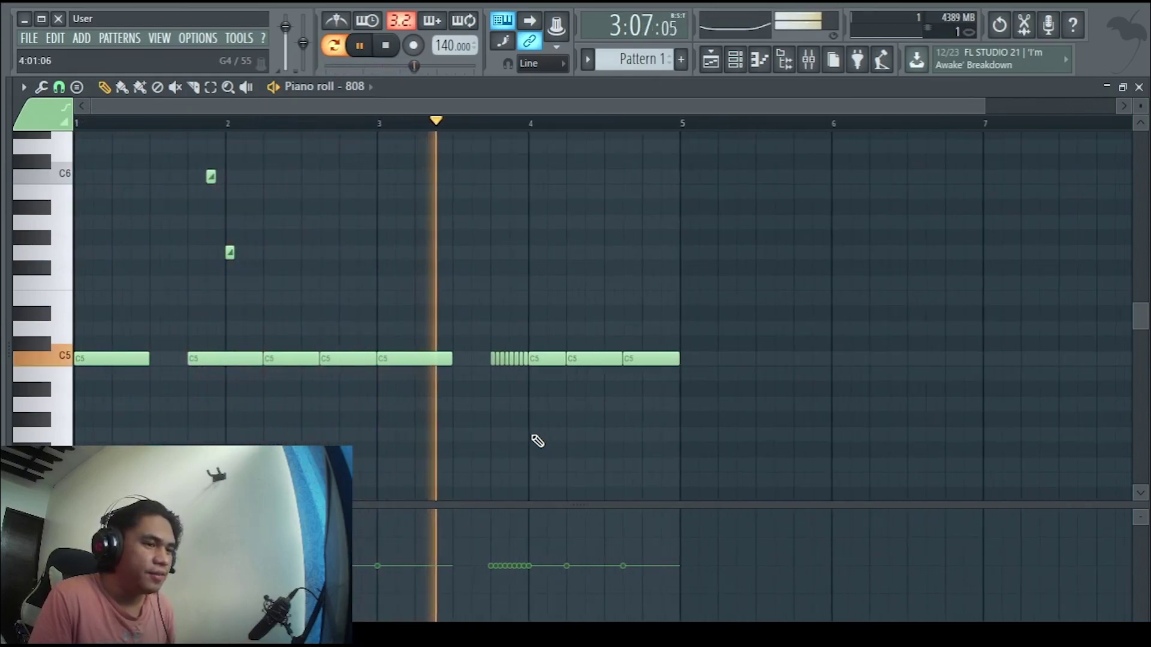
ctrl+scroll(537, 441, down, 1)
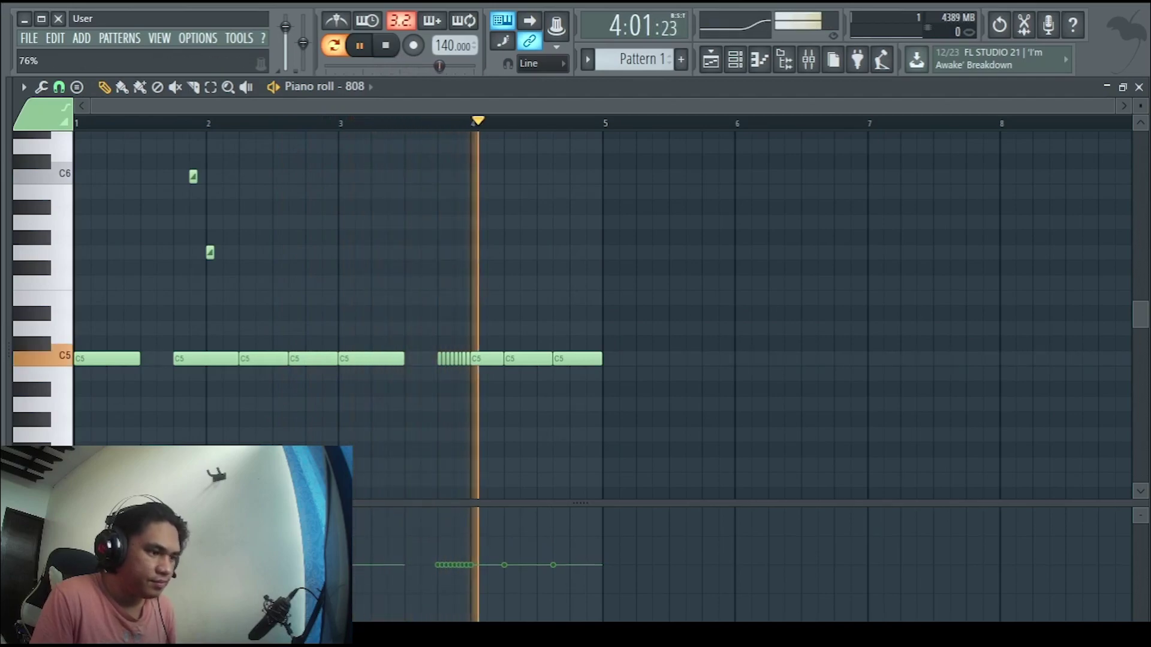
drag(180, 505, 180, 469)
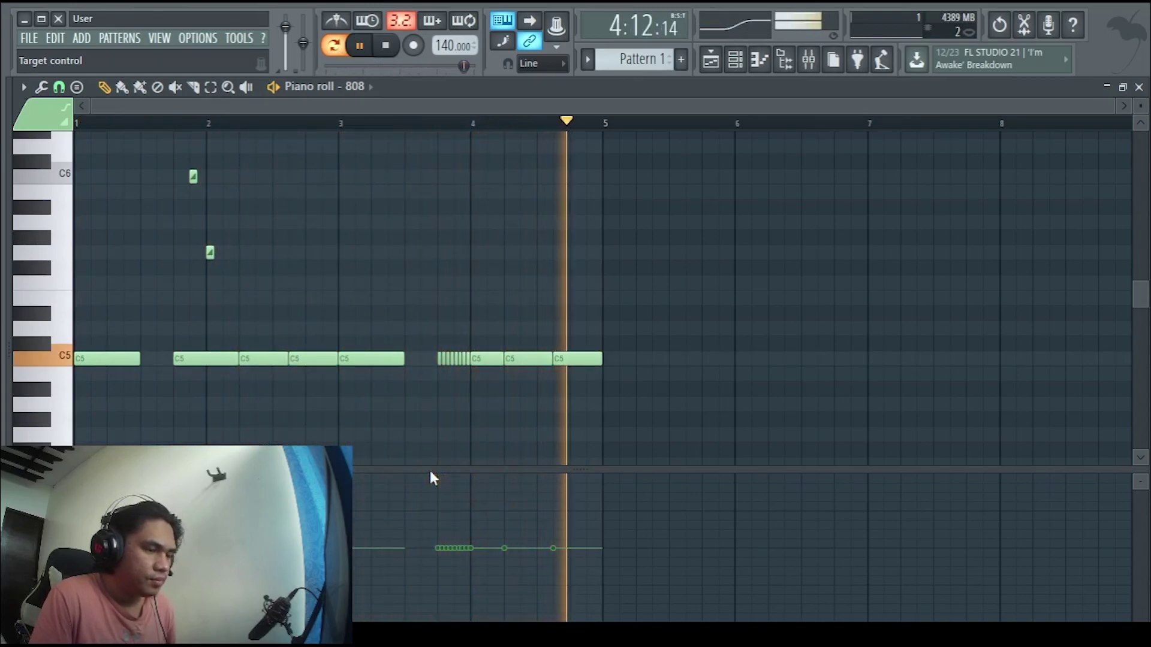
key(space)
drag(430, 471, 433, 480)
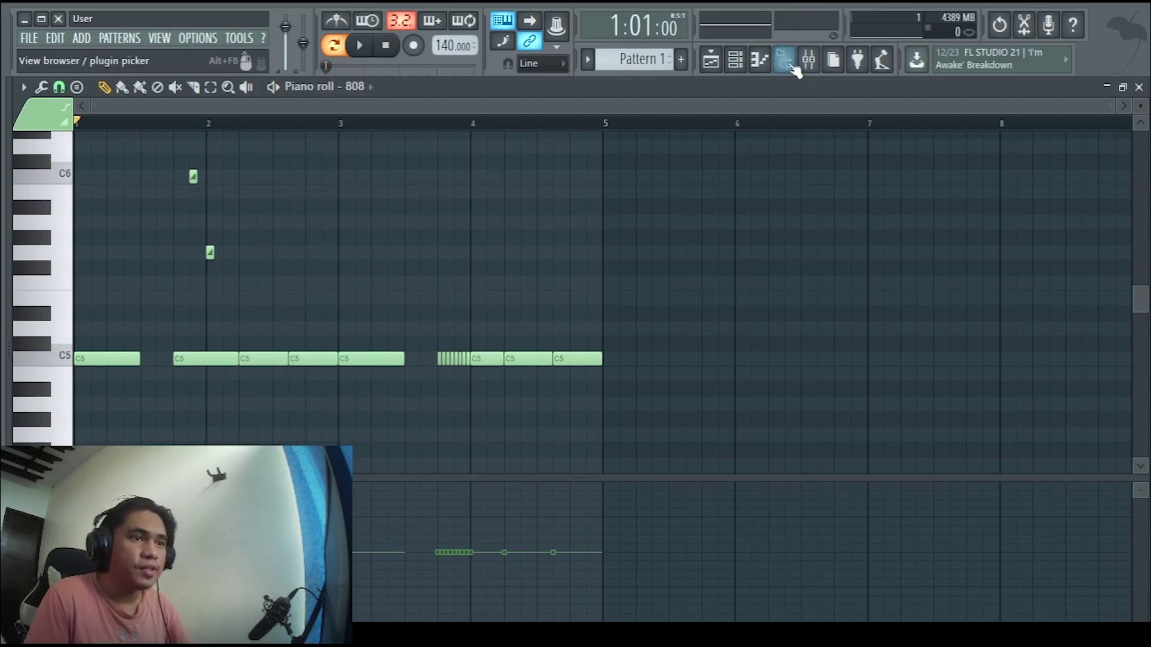
Route the 808 channel to mixer track 1 and load FabFilter Saturn in its first effect slot.
click(736, 61)
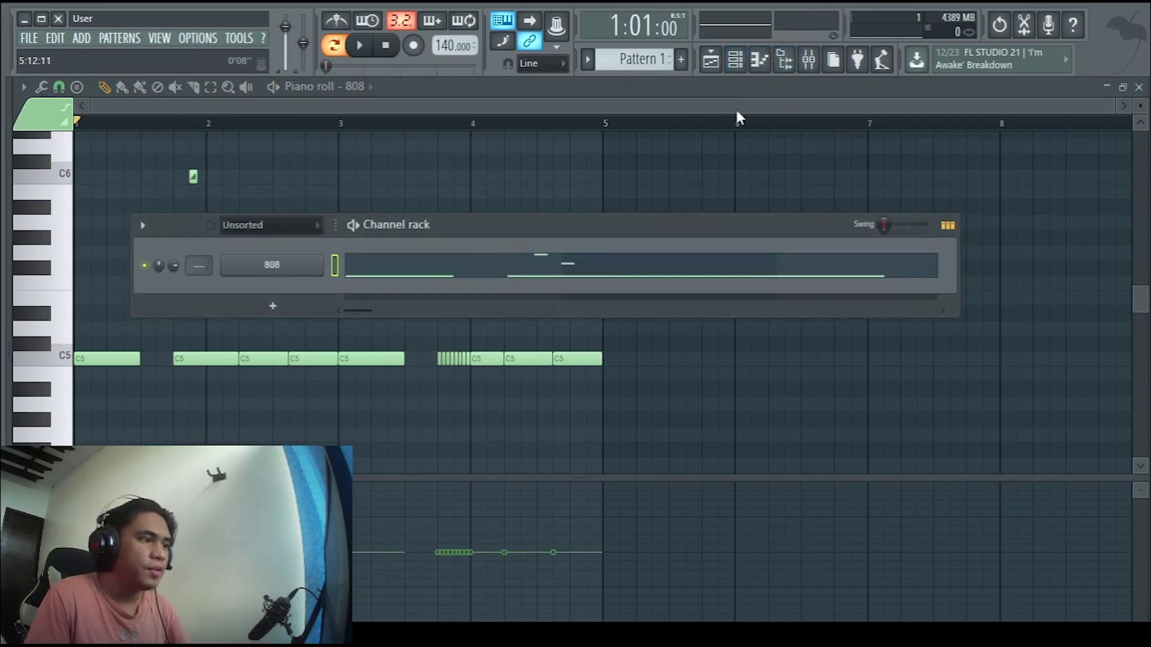
click(811, 60)
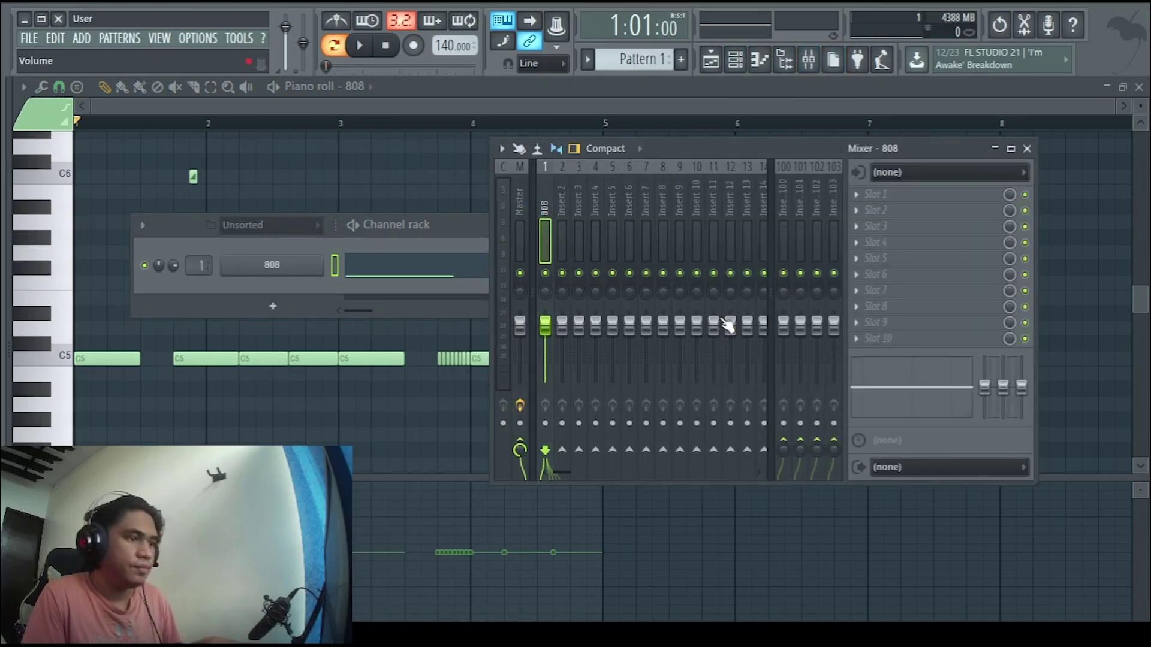
click(878, 196)
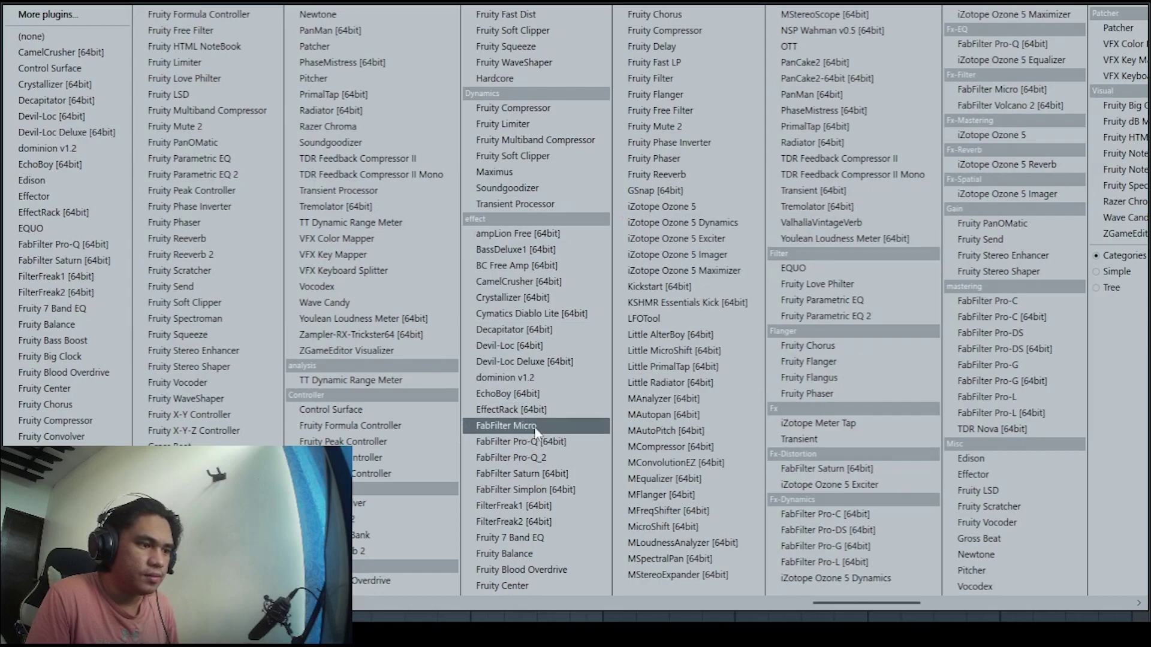
click(522, 474)
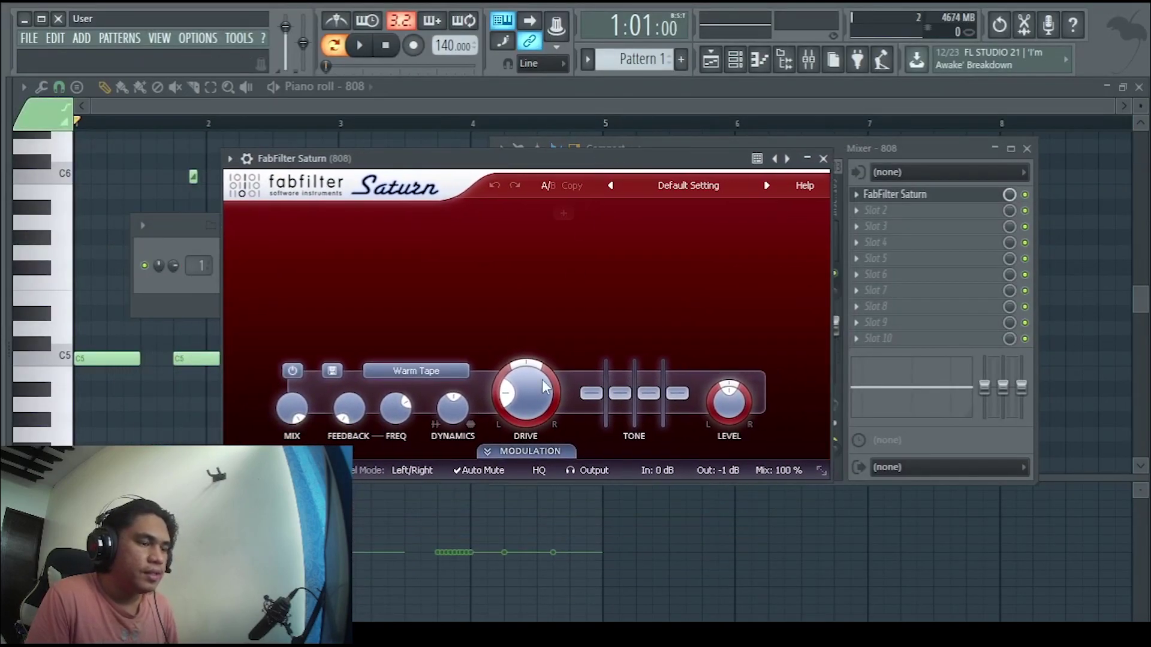
Set Saturn's distortion style to Crunchy Amp and raise the drive to about 69 % while the pattern plays.
click(380, 370)
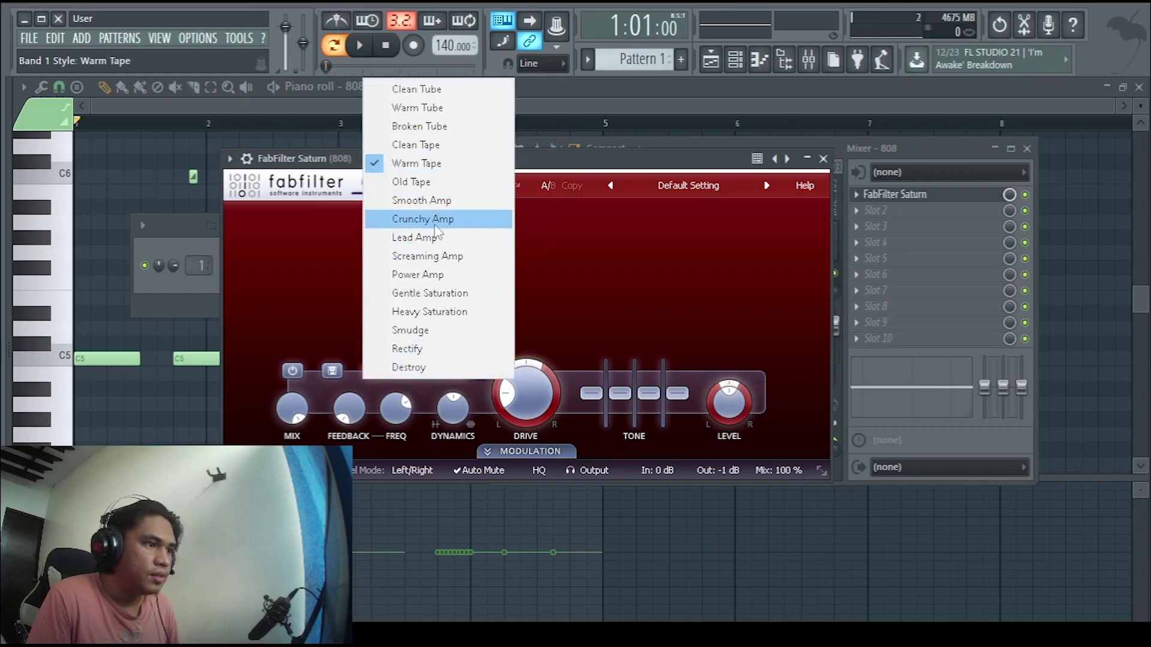
click(434, 220)
key(space)
drag(512, 409, 543, 374)
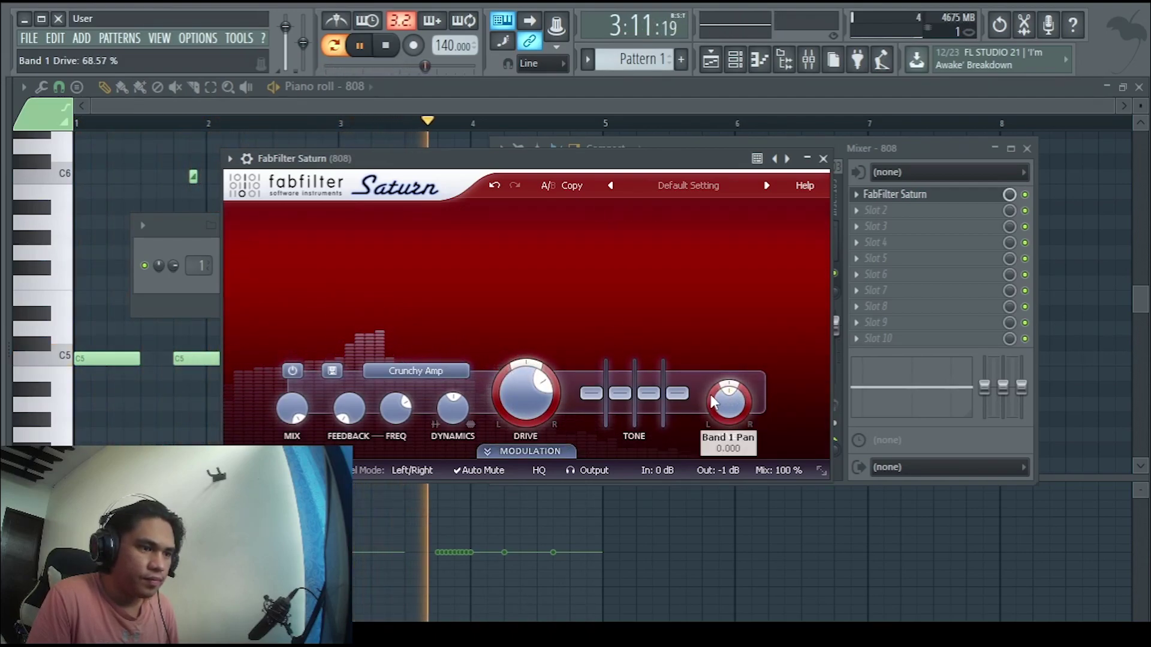
Split Saturn into two bands at about 172 Hz, with band 2 lowered to -INF dB and band 1's level slightly raised.
click(538, 258)
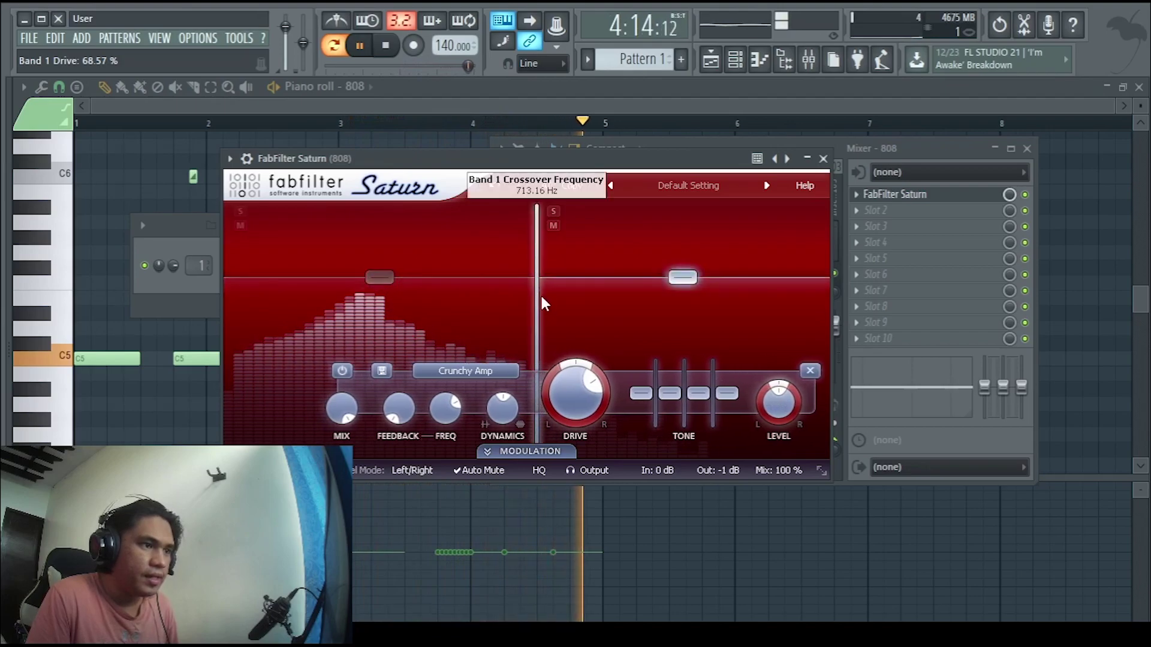
drag(536, 275, 497, 282)
drag(663, 277, 661, 360)
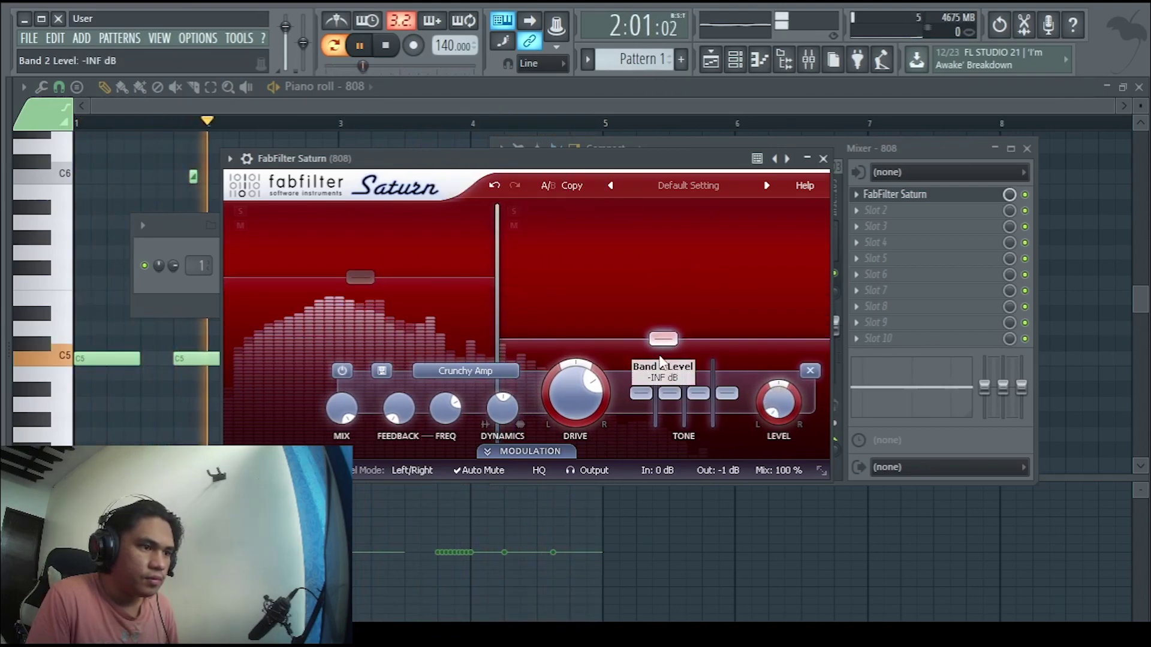
drag(360, 277, 359, 264)
drag(495, 273, 412, 277)
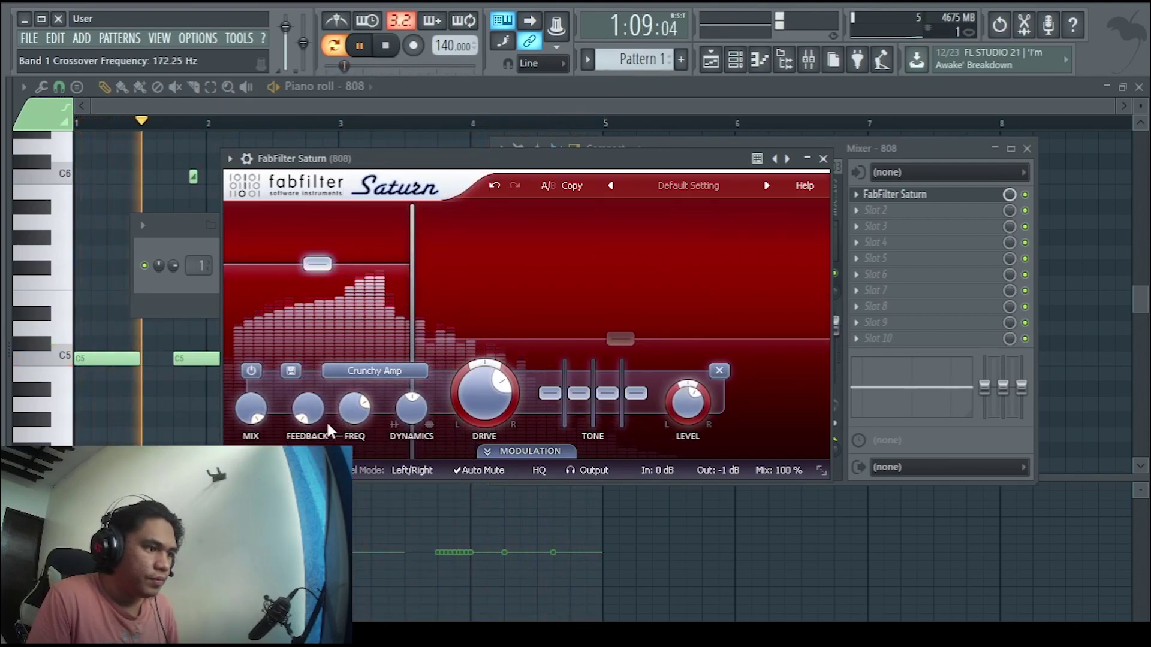
Adjust band 1's dynamics and tone, with feedback at about 2.8 %, feedback frequency about 91 Hz and presence about +1.08 dB.
drag(304, 418, 302, 414)
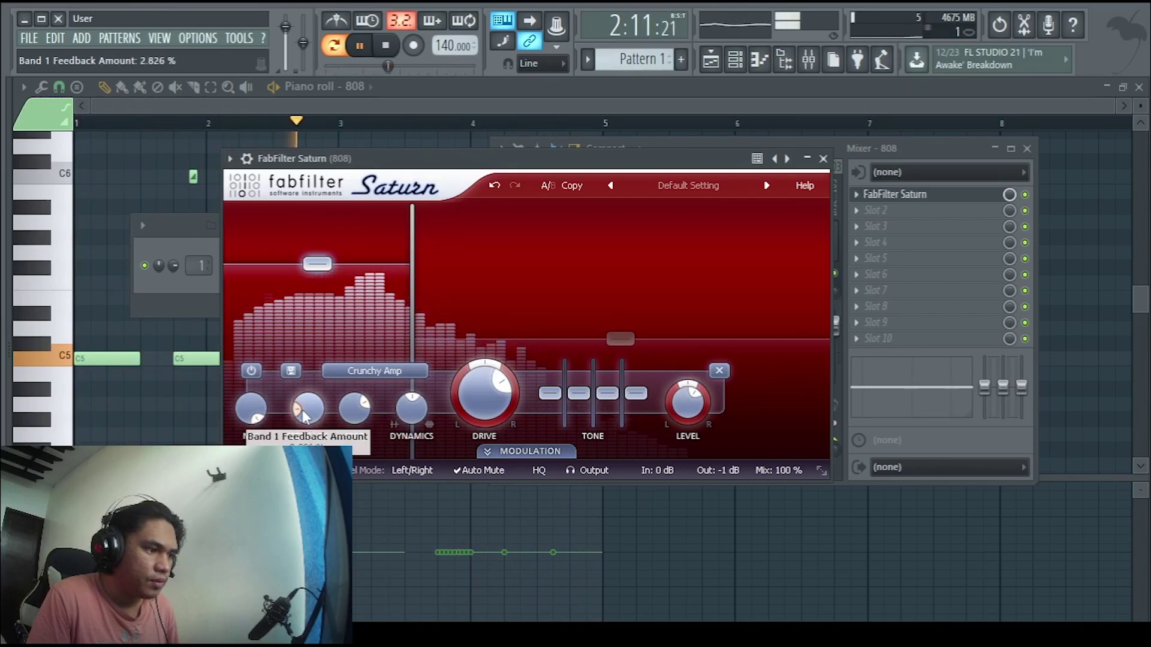
drag(366, 414, 351, 393)
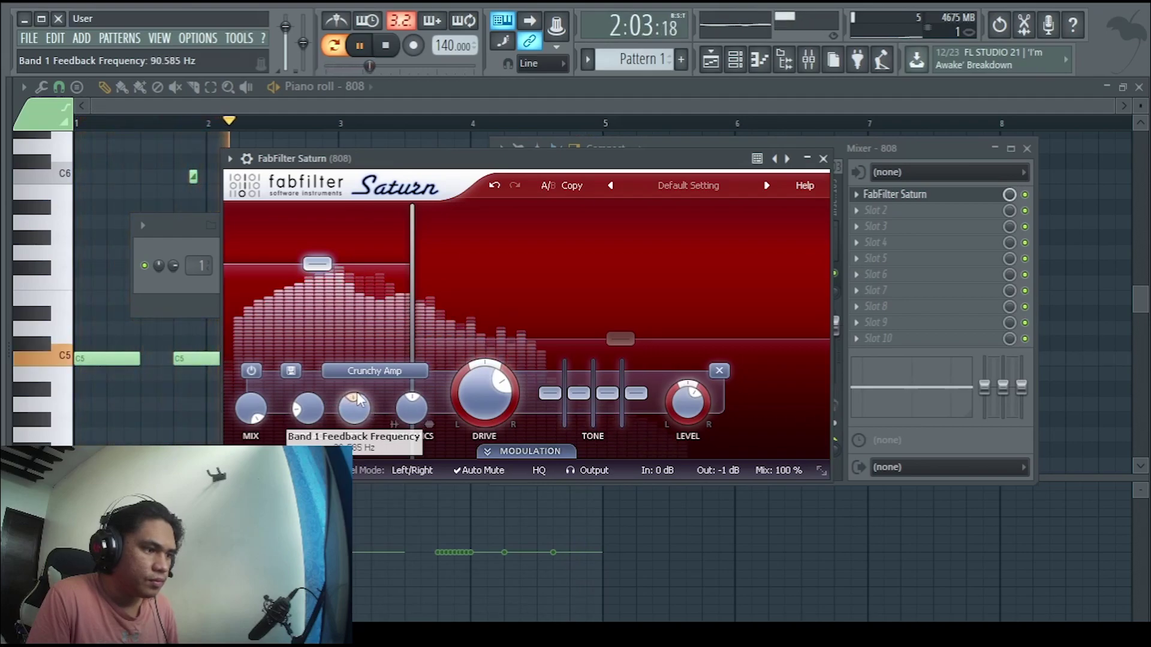
mouse_move(413, 410)
mouse_down()
mouse_move(437, 406)
mouse_move(434, 418)
mouse_move(400, 400)
mouse_up()
drag(560, 397, 636, 389)
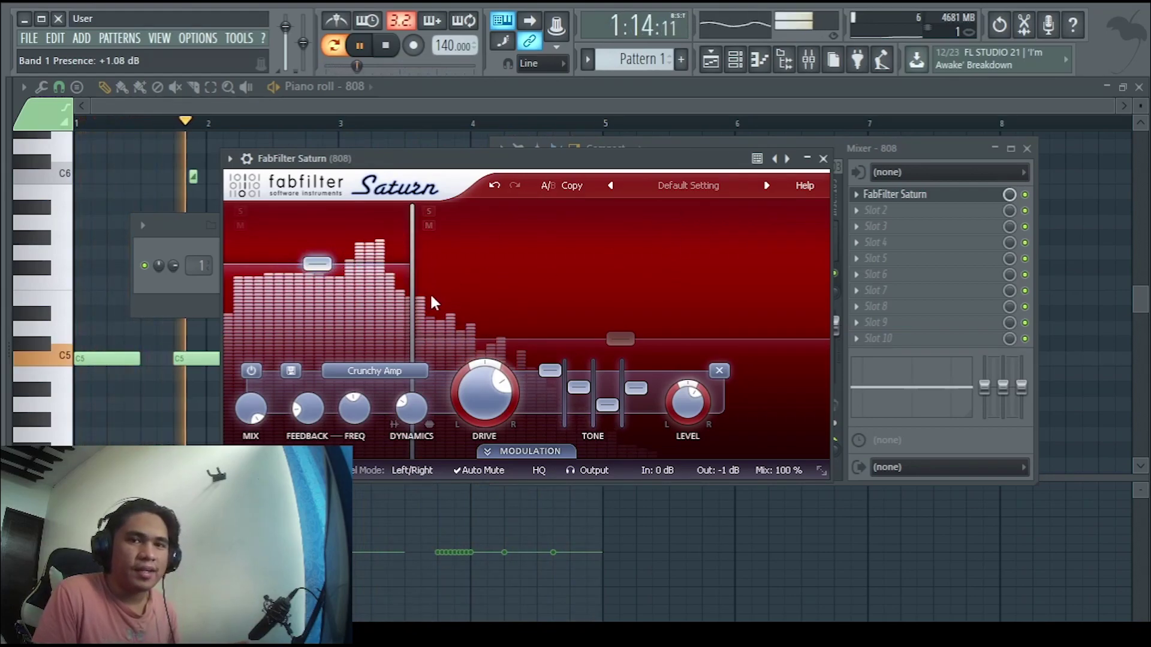
Close FabFilter Saturn and replace it with Fruity Fast Dist in the 808 track's first effect slot.
click(823, 161)
click(857, 194)
mouse_move(870, 210)
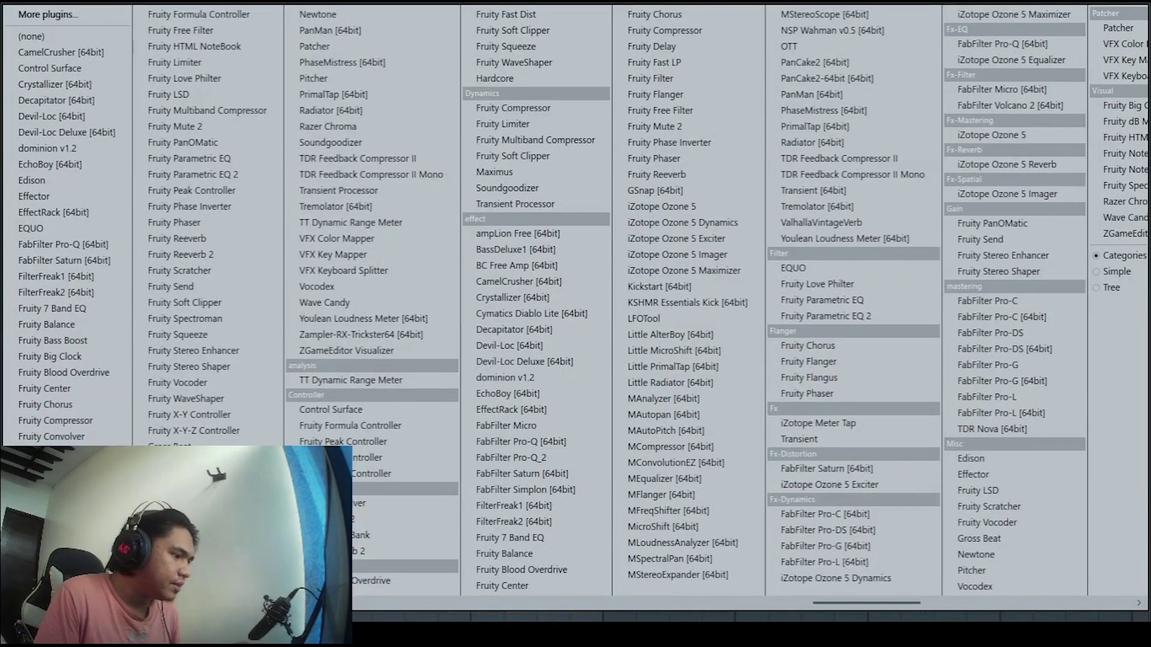
click(506, 14)
drag(452, 156, 556, 282)
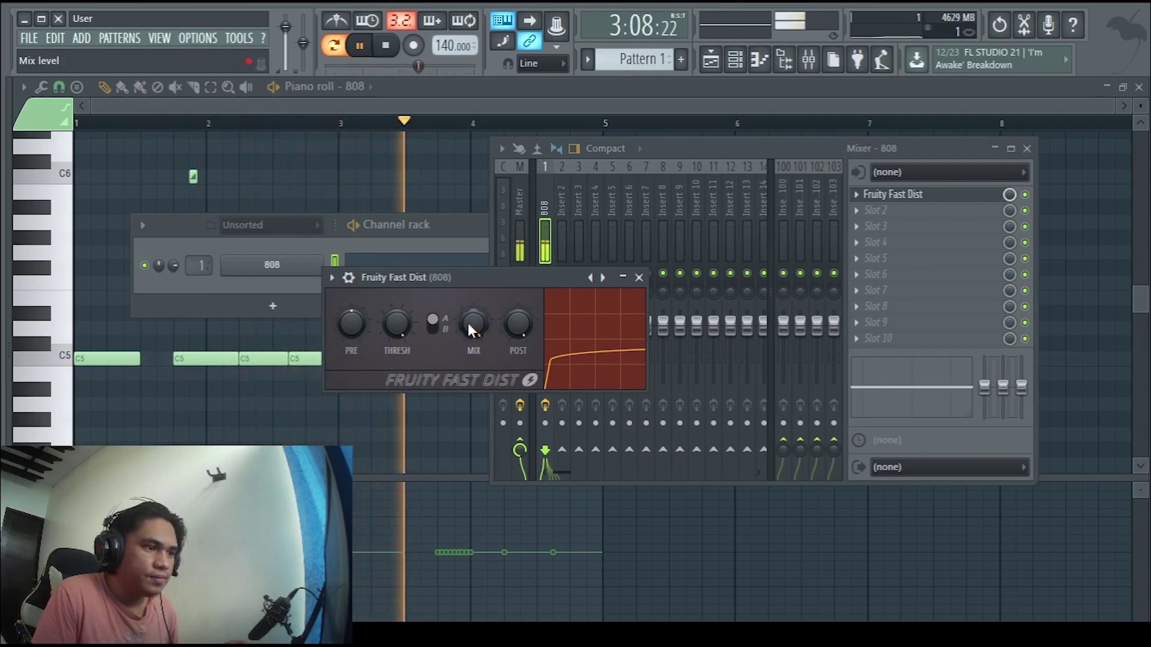
Raise Fruity Fast Dist's pre-amp and lower its threshold while the pattern plays, stop playback and close the plugin.
drag(397, 324, 396, 370)
drag(351, 323, 352, 275)
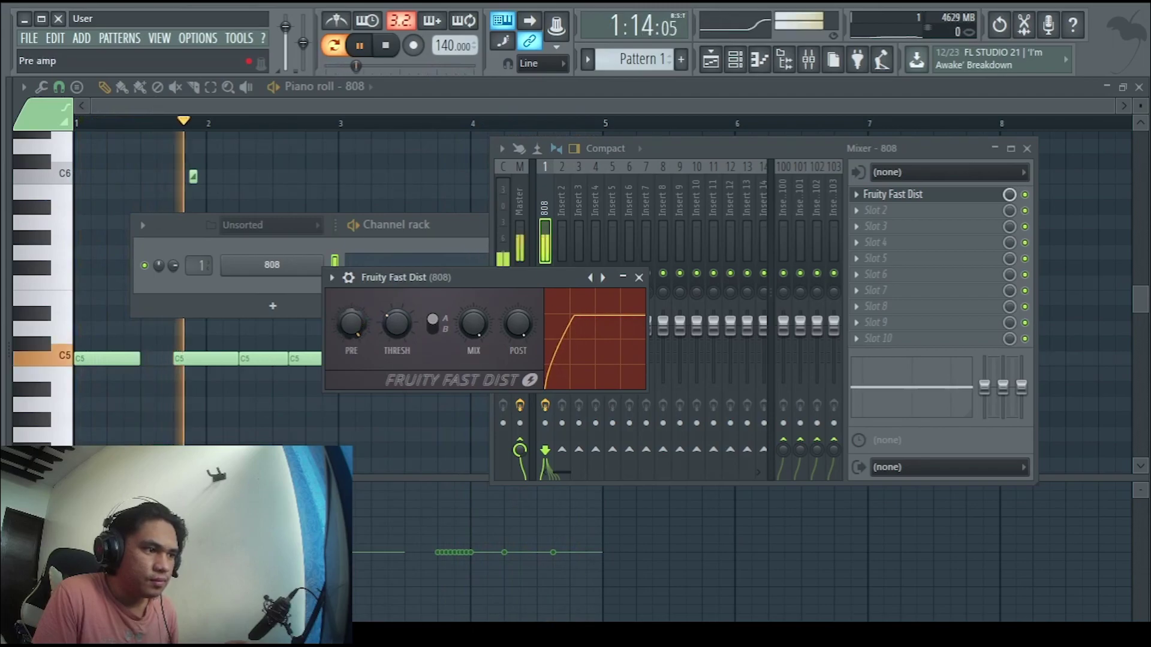
drag(466, 336, 466, 353)
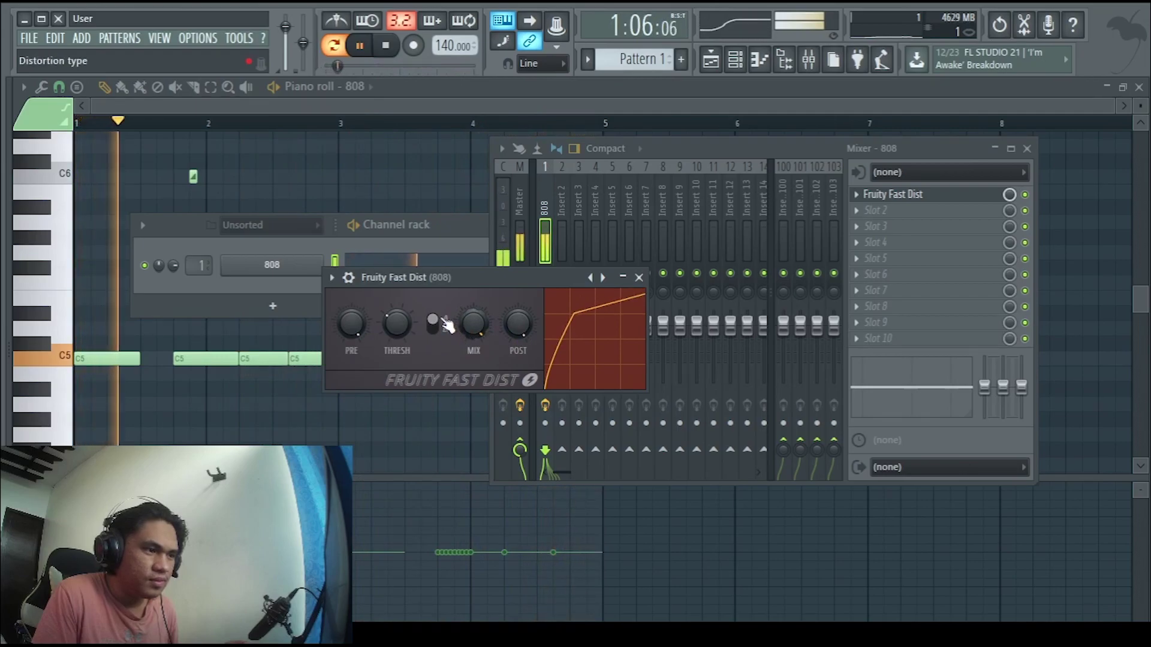
mouse_move(515, 321)
mouse_down()
mouse_move(516, 335)
mouse_move(515, 322)
mouse_up()
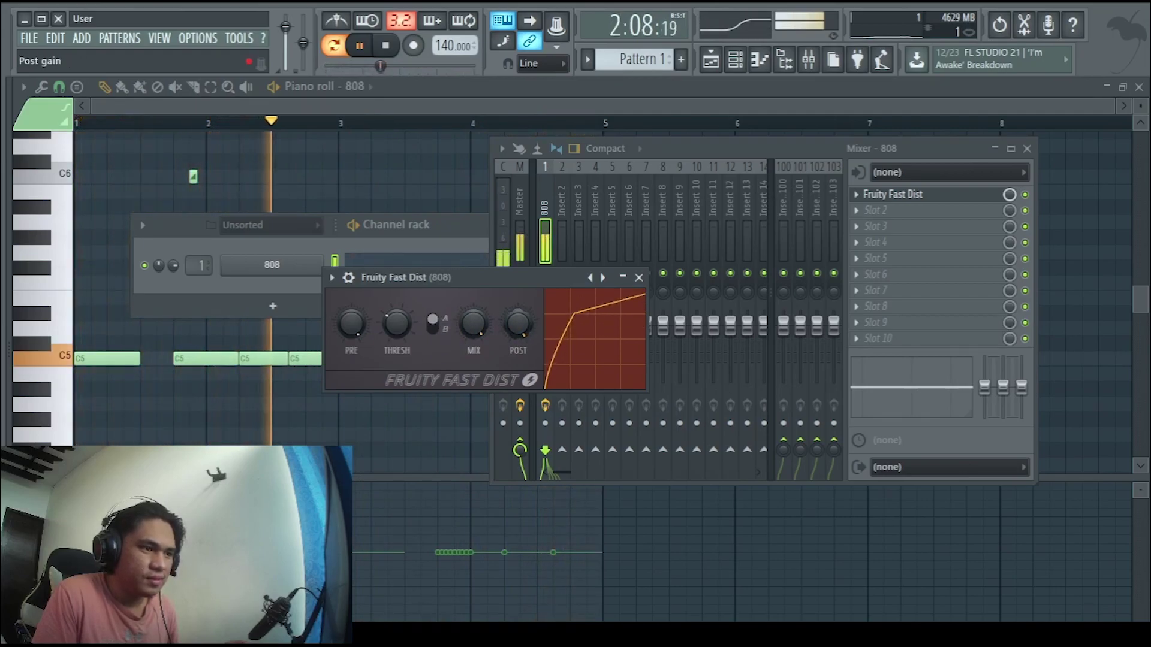
drag(396, 324, 396, 333)
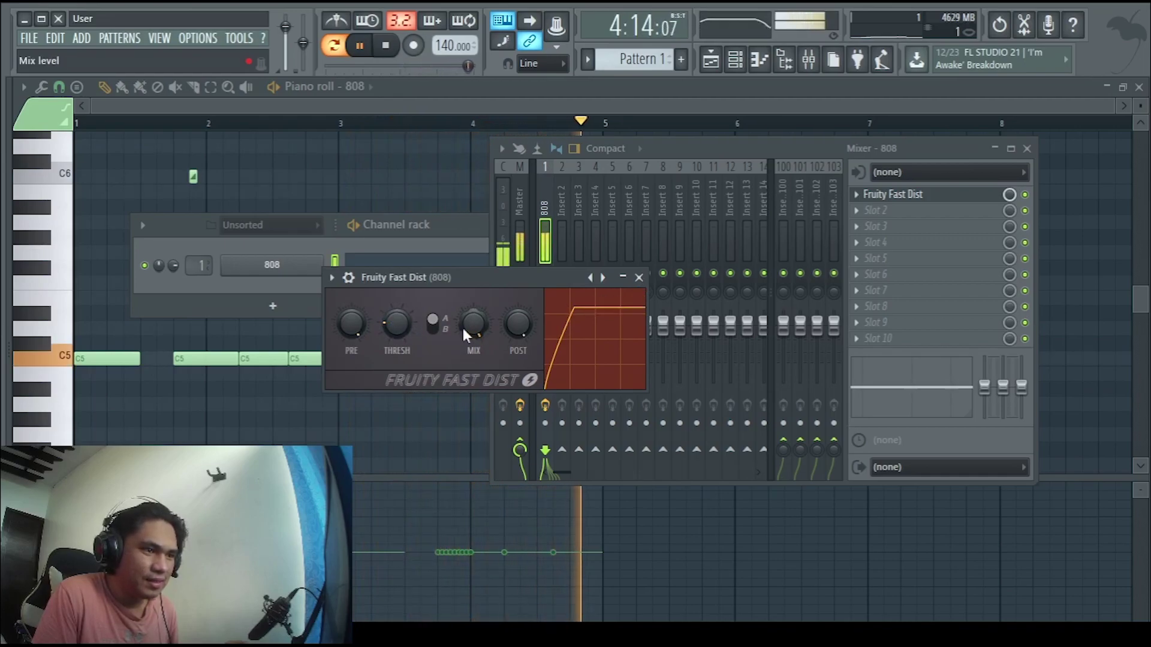
drag(405, 324, 344, 340)
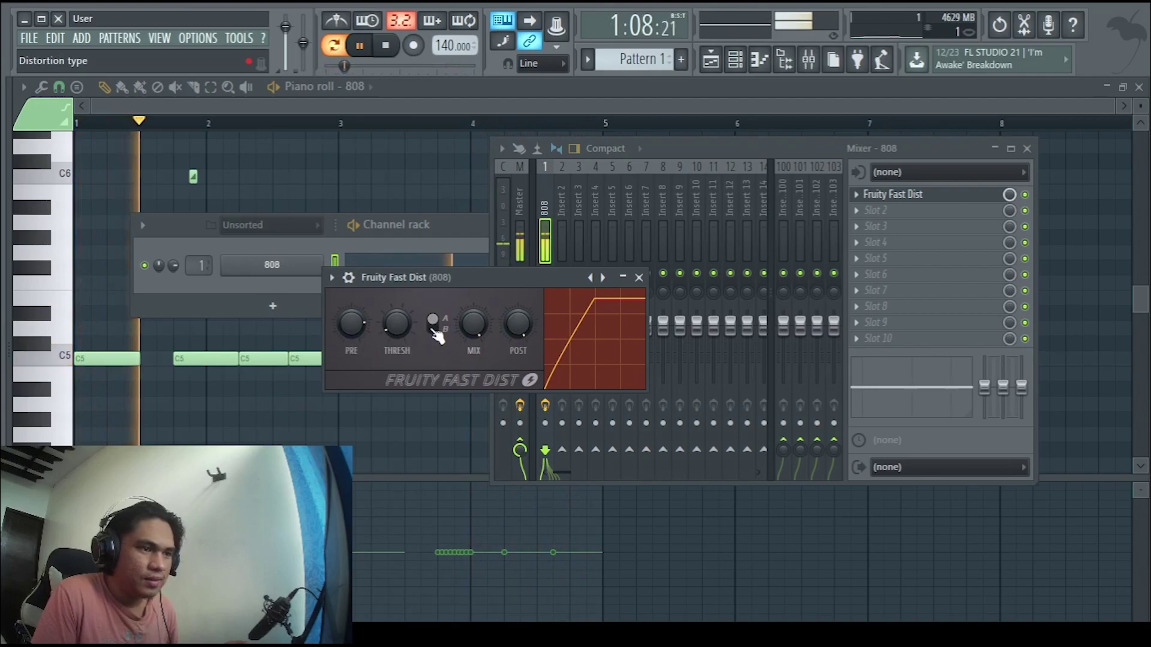
key(space)
click(639, 277)
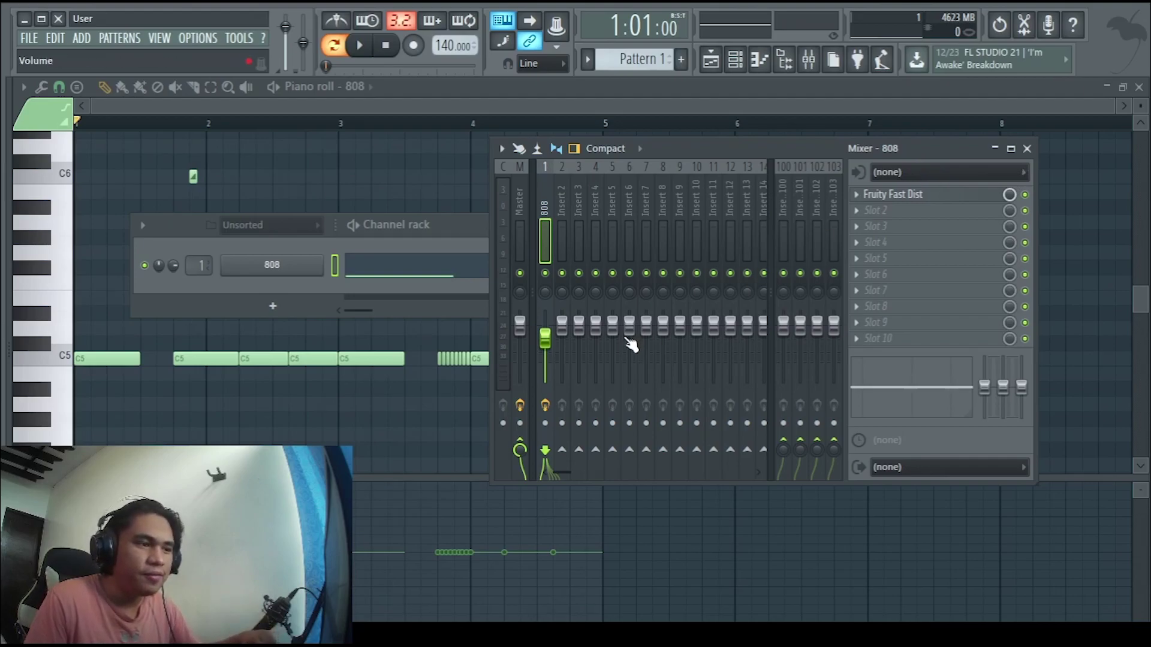
Enlarge the mixer and adjust the 808 track's stereo separation to merge its signal toward mono.
drag(705, 481, 708, 566)
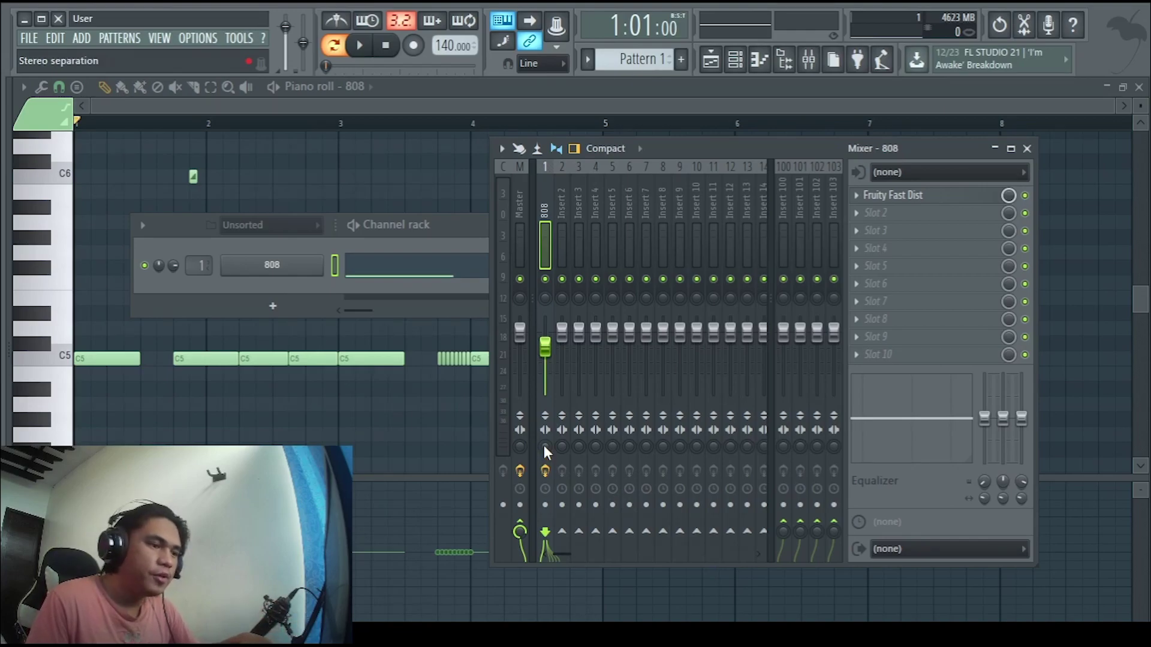
drag(545, 447, 542, 382)
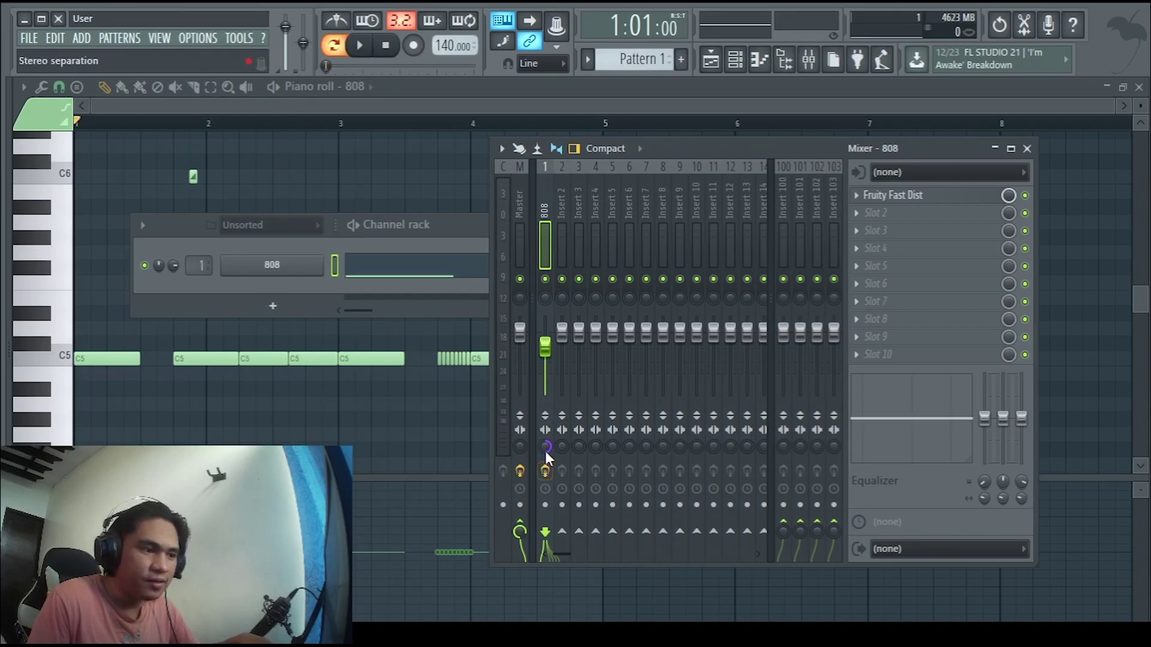
mouse_move(545, 447)
mouse_down()
mouse_move(545, 480)
mouse_move(544, 446)
mouse_up()
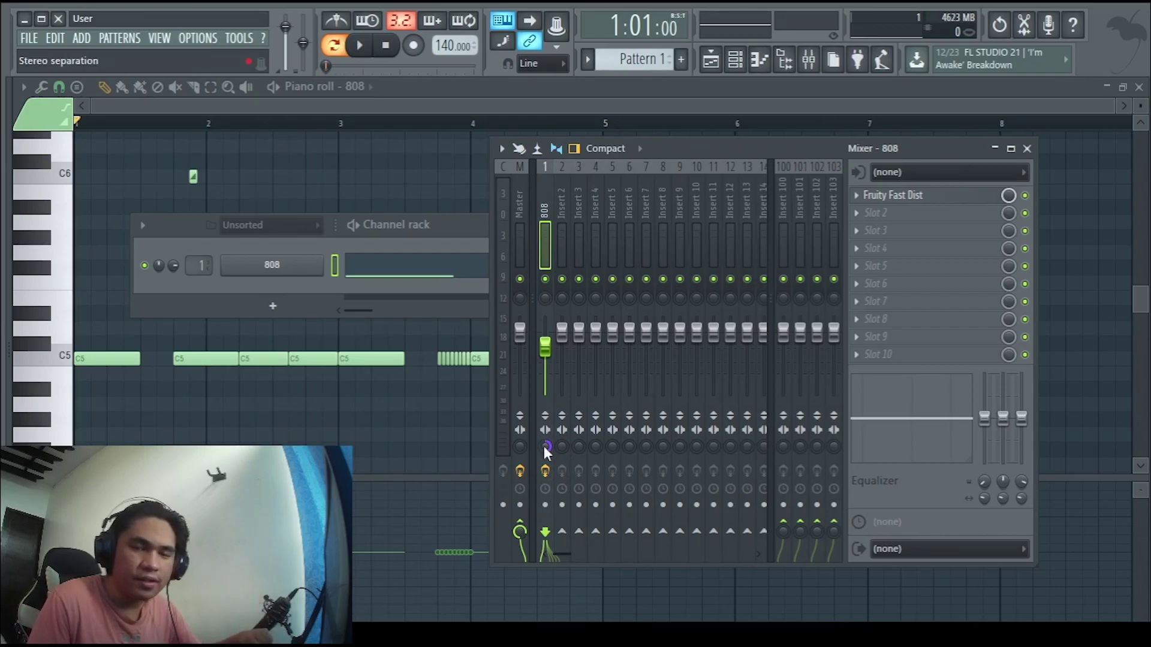